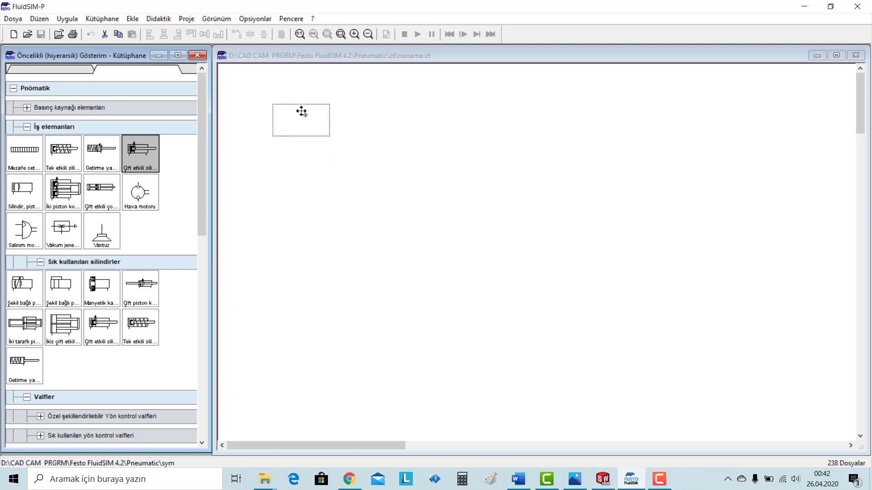
Place a distance ruler (Mesafe cetveli) just above the tip of the double-acting cylinder's piston rod.
{"action": "left_click", "coordinate": [30, 150]}
{"action": "left_click_drag", "start_coordinate": [30, 150], "coordinate": [323, 93]}
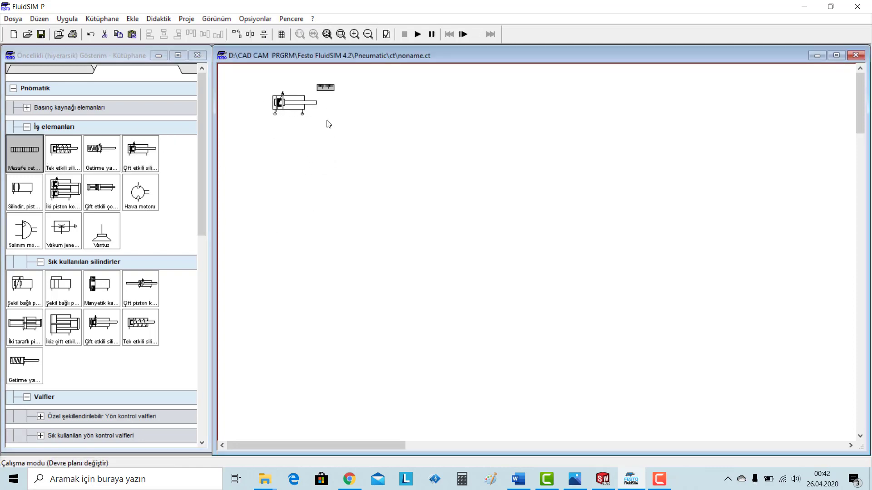
Place a 5/2 detented selector-switch valve from the mechanically actuated directional valves below the cylinder.
{"action": "left_click", "coordinate": [27, 127]}
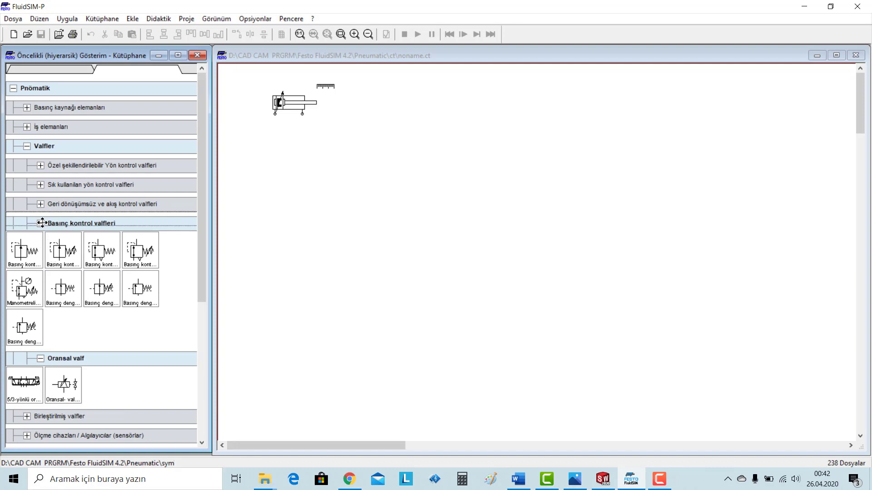
{"action": "left_click", "coordinate": [41, 223]}
{"action": "left_click", "coordinate": [41, 243]}
{"action": "left_click", "coordinate": [40, 185]}
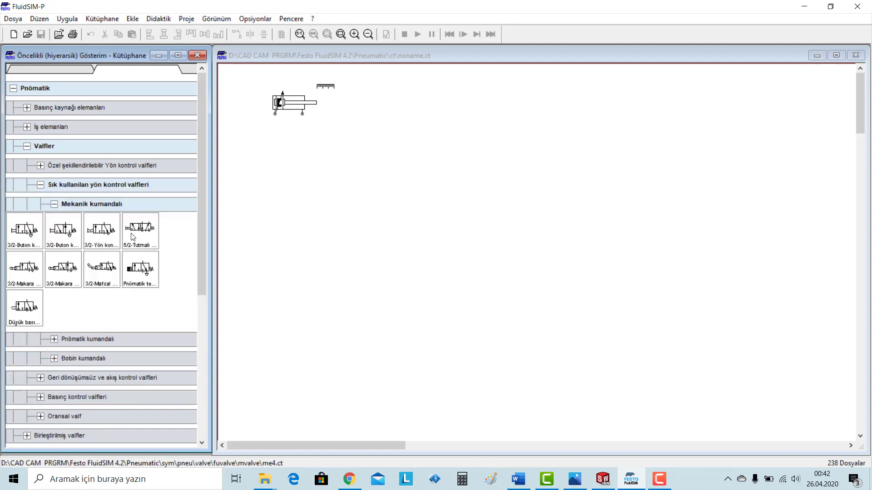
{"action": "left_click_drag", "start_coordinate": [132, 237], "coordinate": [295, 155]}
{"action": "left_click", "coordinate": [354, 151]}
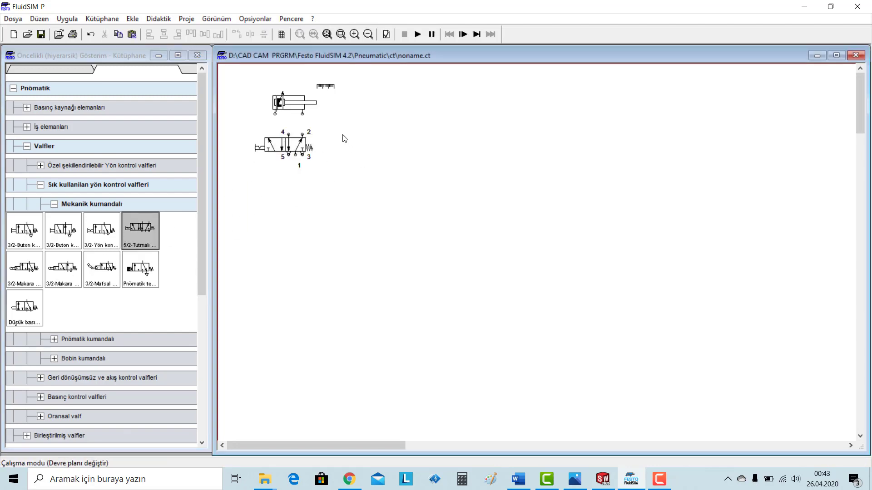
Line up the cylinder's rod tip with the start of the ruler and move the valve directly beneath the cylinder.
{"action": "left_click", "coordinate": [355, 34]}
{"action": "left_click", "coordinate": [354, 34]}
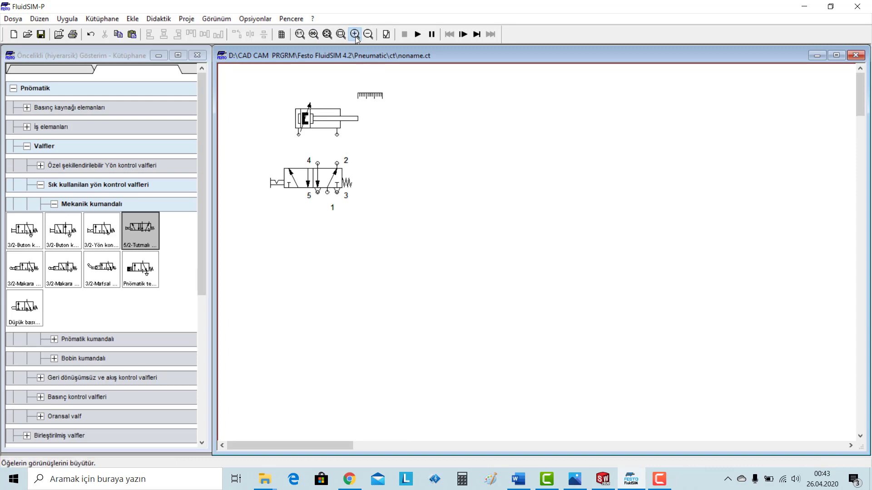
{"action": "left_click_drag", "start_coordinate": [381, 144], "coordinate": [360, 117]}
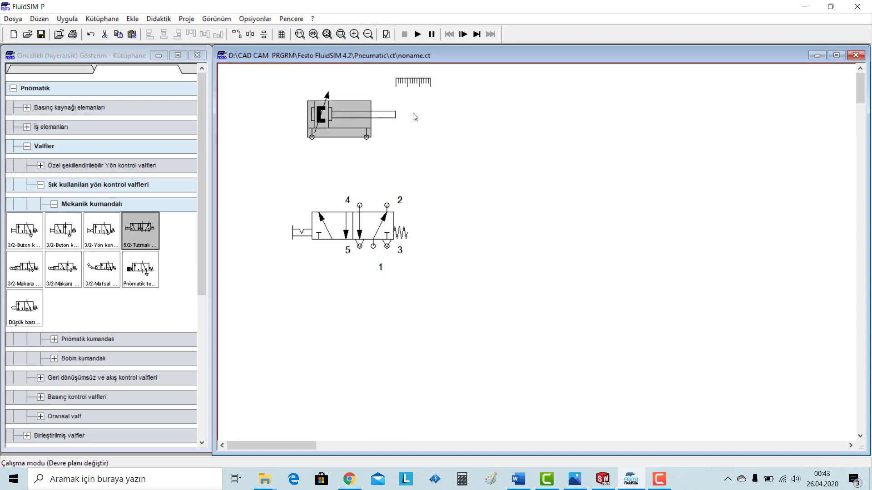
{"action": "left_click_drag", "start_coordinate": [375, 213], "coordinate": [326, 195]}
Configure the 5/2 valve with solenoid actuation on both sides, removing the manual lever and the spring return.
{"action": "double_click", "coordinate": [327, 195]}
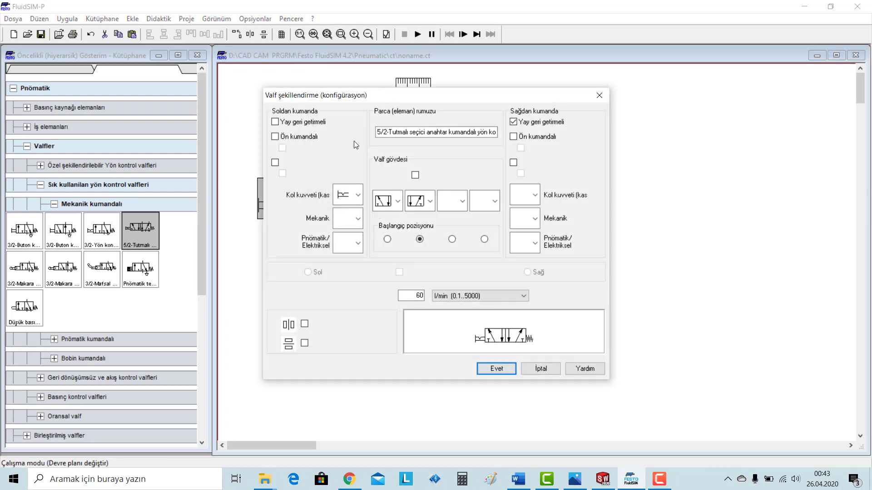
{"action": "left_click", "coordinate": [358, 194]}
{"action": "left_click", "coordinate": [346, 218]}
{"action": "left_click", "coordinate": [358, 243]}
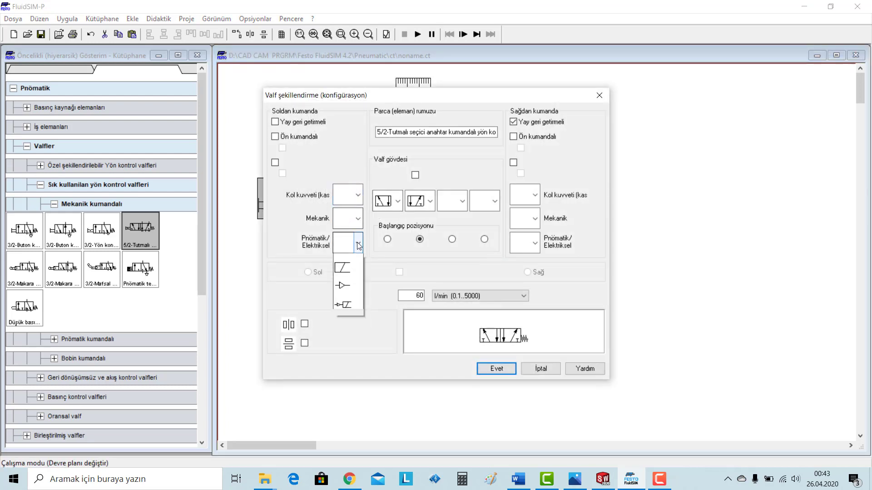
{"action": "left_click", "coordinate": [348, 282]}
{"action": "left_click", "coordinate": [535, 245]}
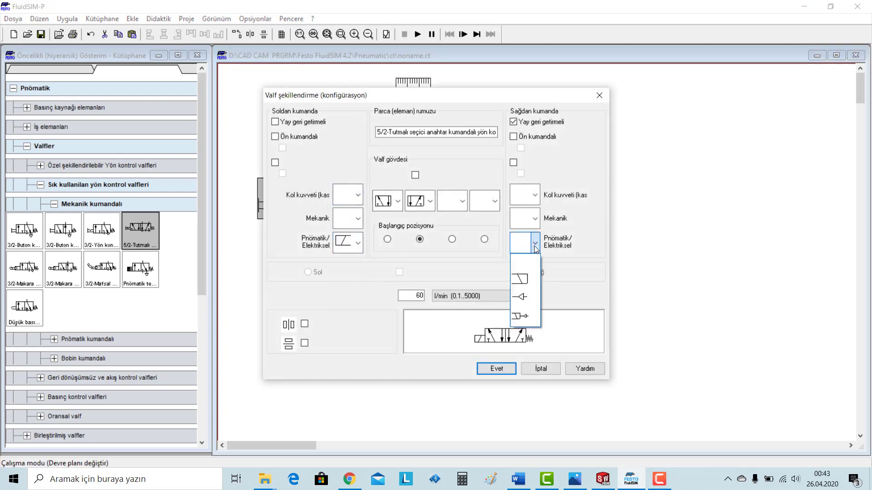
{"action": "left_click", "coordinate": [524, 281]}
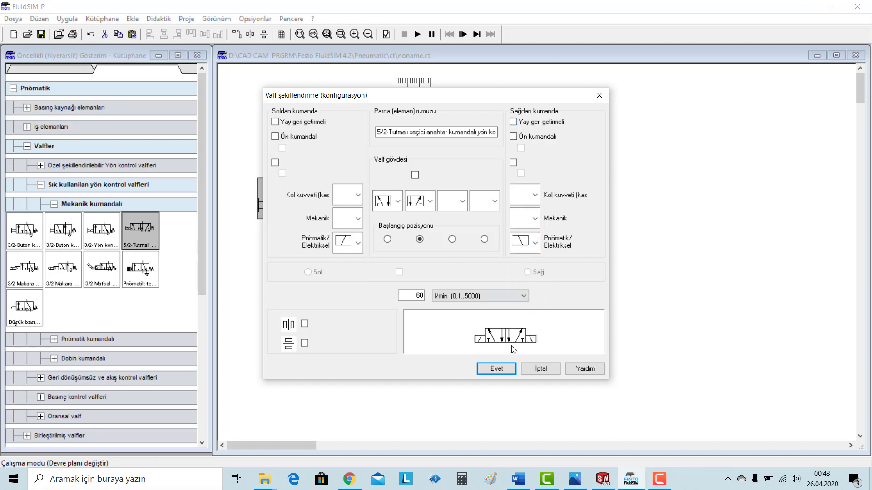
{"action": "left_click", "coordinate": [496, 368]}
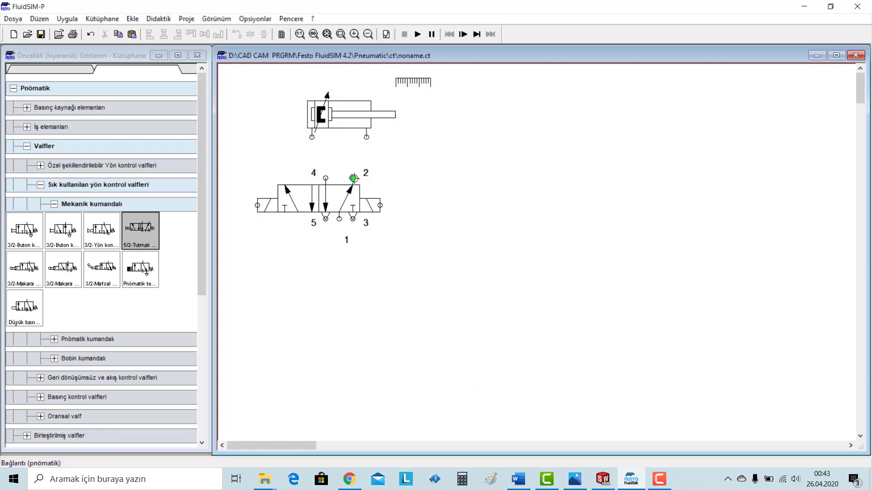
Connect valve ports 2 and 4 to the cylinder and label the valve's two solenoids Y1 and Y2.
{"action": "left_click_drag", "start_coordinate": [353, 178], "coordinate": [366, 139]}
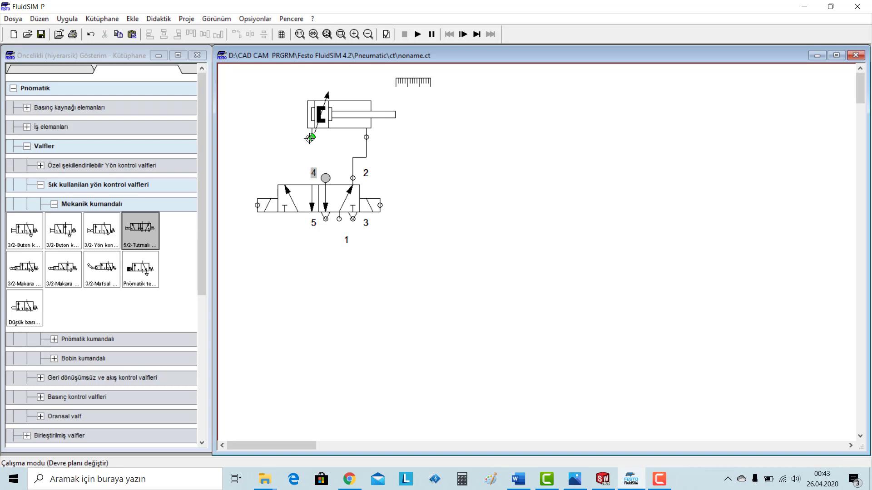
{"action": "double_click", "coordinate": [259, 206]}
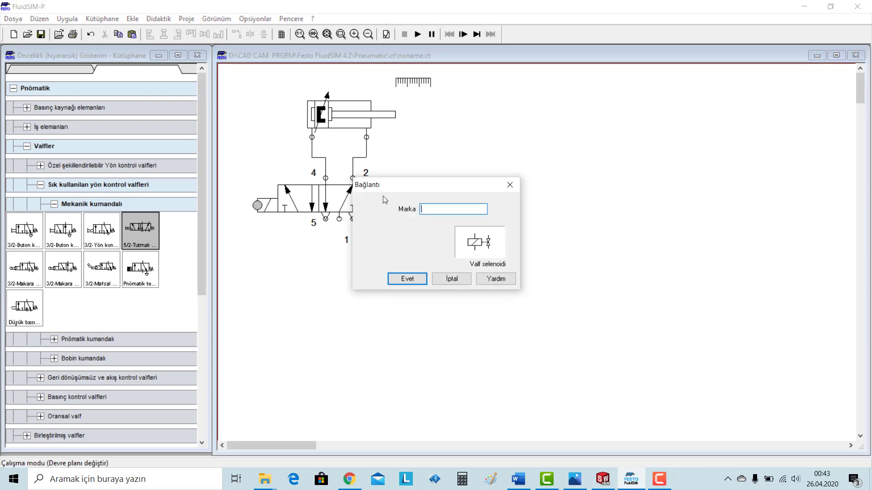
{"action": "type", "text": "Y1"}
{"action": "left_click", "coordinate": [407, 279]}
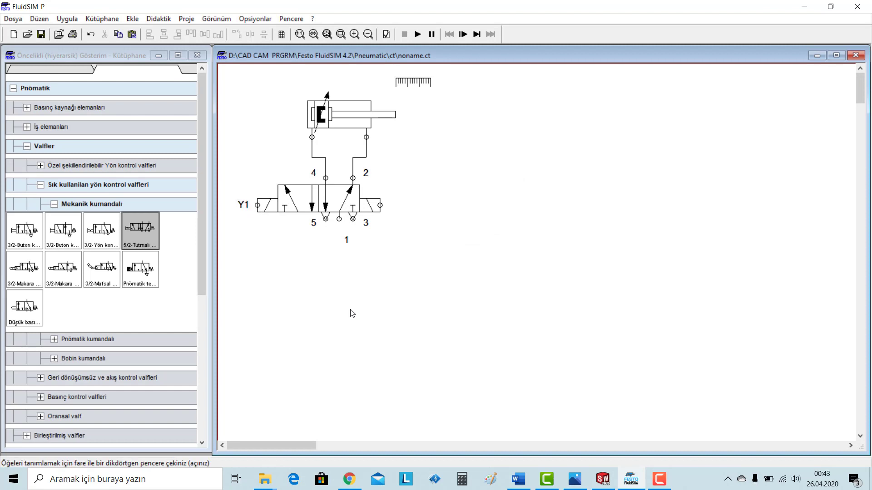
{"action": "double_click", "coordinate": [380, 205]}
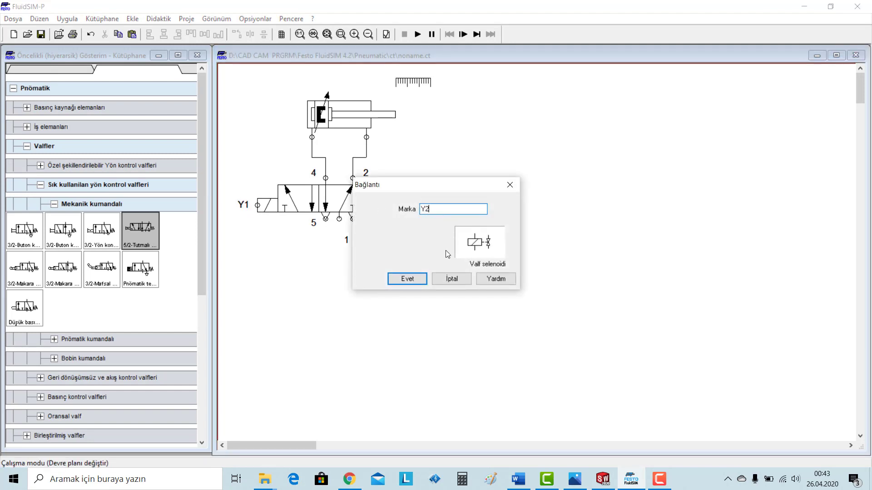
{"action": "left_click", "coordinate": [406, 279]}
Place a compressed air source under the valve and connect it to port 1.
{"action": "left_click", "coordinate": [54, 204]}
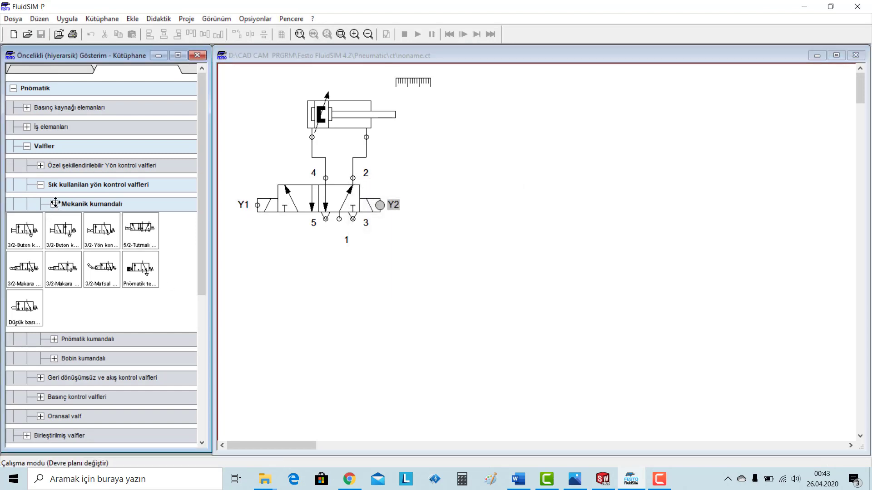
{"action": "left_click", "coordinate": [26, 105]}
{"action": "mouse_move", "coordinate": [25, 134]}
{"action": "left_mouse_down"}
{"action": "mouse_move", "coordinate": [350, 301]}
{"action": "mouse_move", "coordinate": [339, 219]}
{"action": "left_mouse_up"}
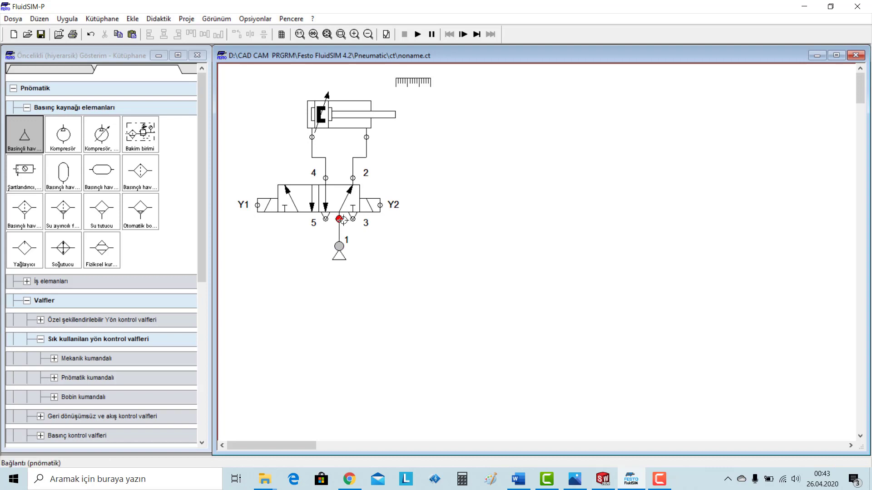
{"action": "left_click", "coordinate": [27, 107]}
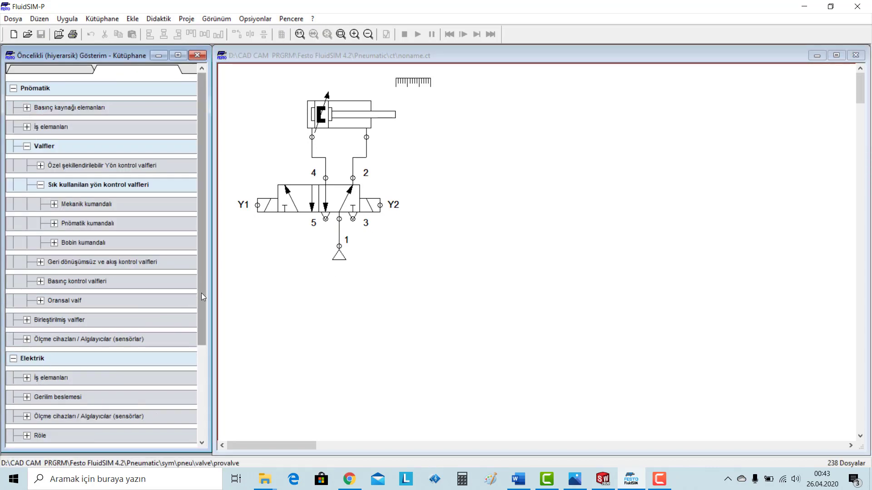
Place a +24V source beside the ruler and a 0V source well below it for the electrical circuit.
{"action": "left_click_drag", "start_coordinate": [201, 293], "coordinate": [201, 396]}
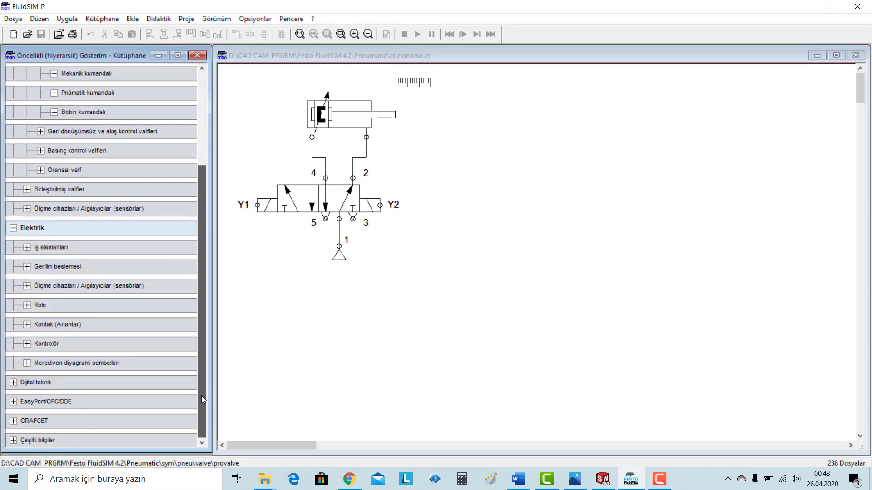
{"action": "left_click", "coordinate": [27, 266]}
{"action": "left_click_drag", "start_coordinate": [60, 293], "coordinate": [484, 94]}
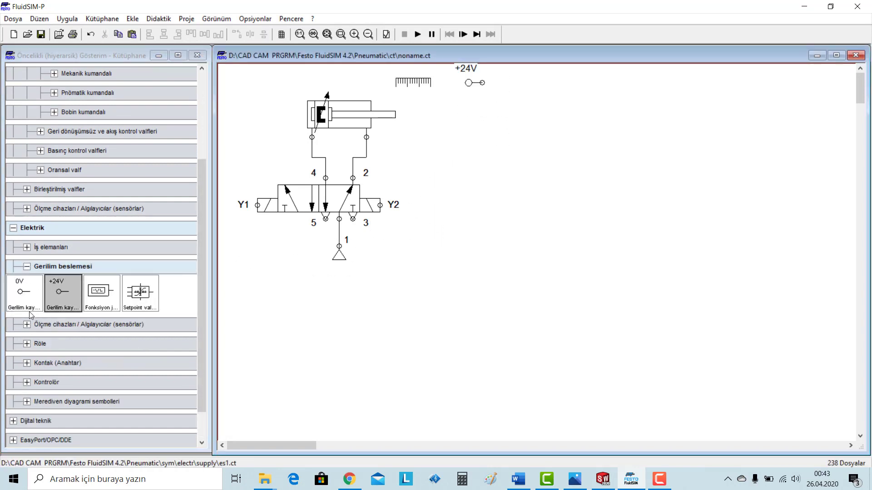
{"action": "left_click_drag", "start_coordinate": [28, 302], "coordinate": [478, 333]}
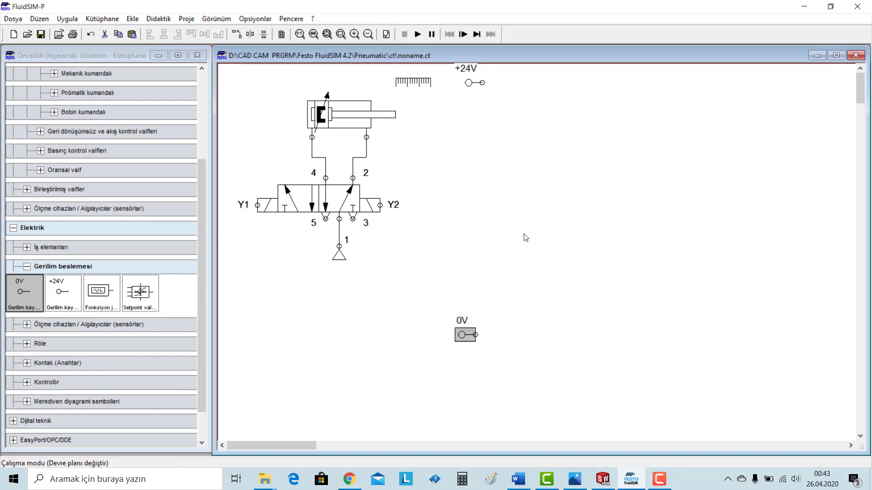
Place a relay coil and a valve solenoid in the free area below the pneumatic circuit.
{"action": "left_click", "coordinate": [27, 343]}
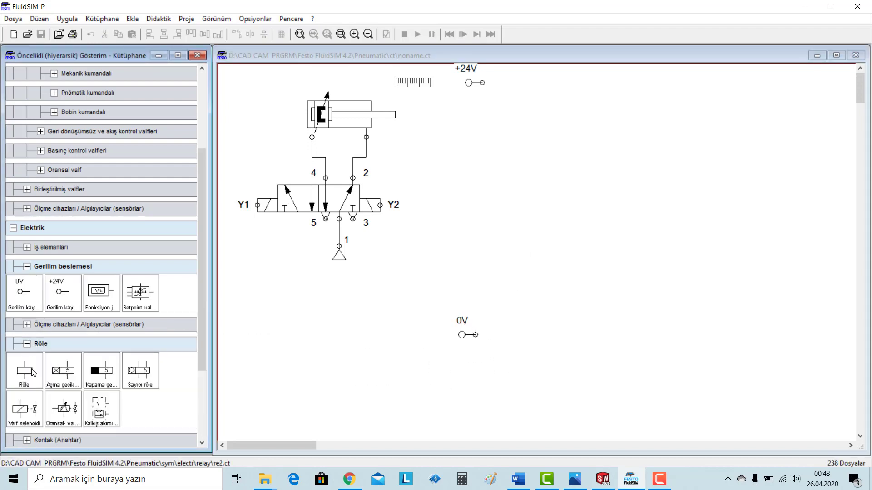
{"action": "left_click_drag", "start_coordinate": [33, 374], "coordinate": [366, 368]}
{"action": "left_click_drag", "start_coordinate": [20, 416], "coordinate": [277, 353]}
Place a detented normally open pushbutton from the manually actuated switches below the +24V source.
{"action": "left_click_drag", "start_coordinate": [202, 322], "coordinate": [203, 396]}
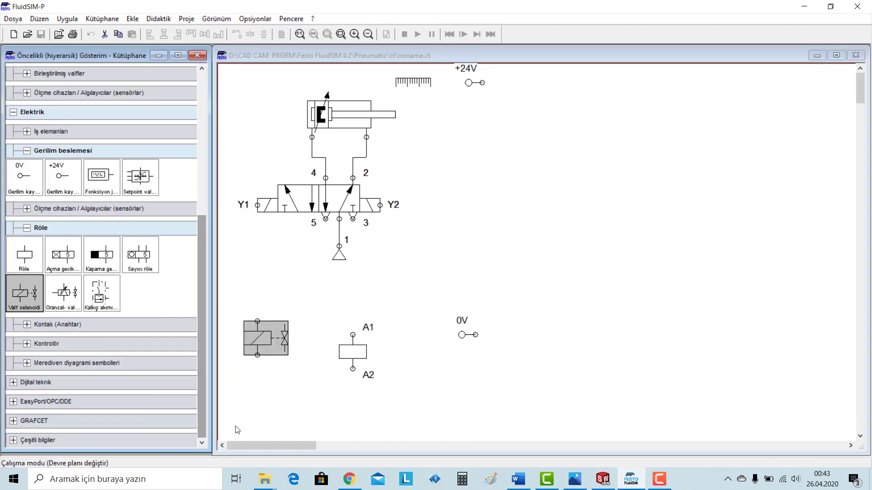
{"action": "left_click", "coordinate": [28, 325]}
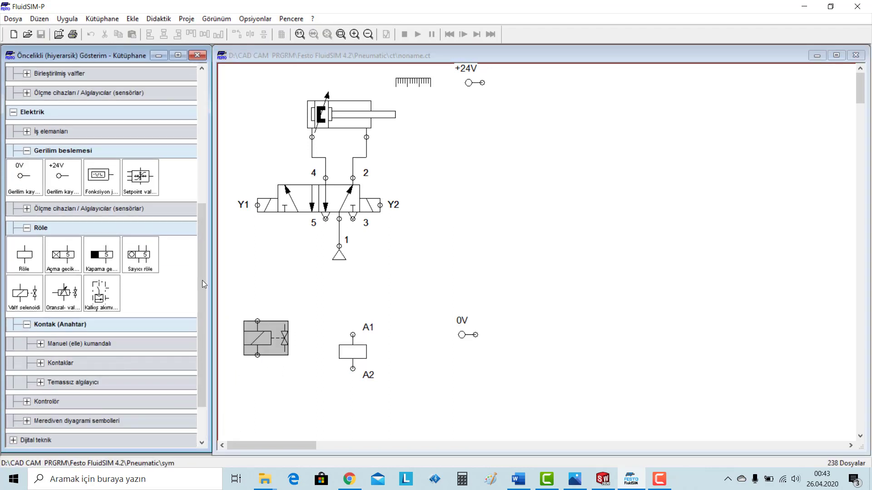
{"action": "scroll", "coordinate": [202, 304], "scroll_direction": "down", "scroll_amount": 1}
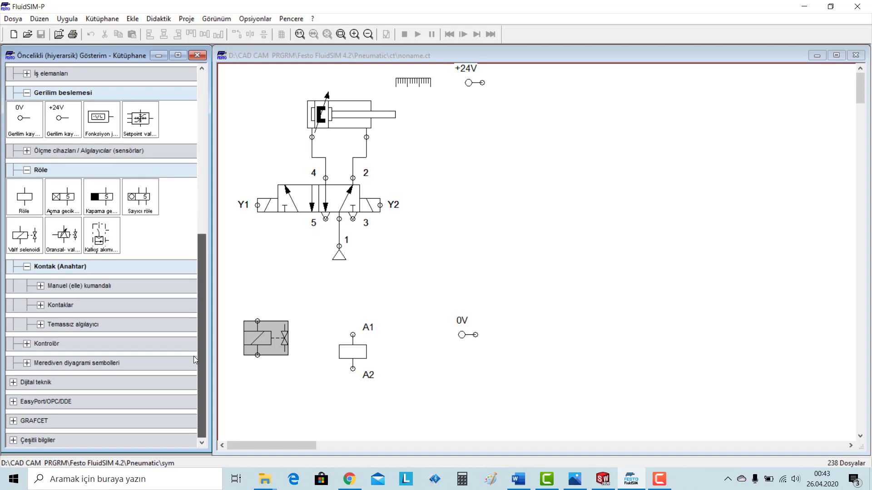
{"action": "left_click", "coordinate": [40, 286]}
{"action": "left_click_drag", "start_coordinate": [26, 314], "coordinate": [490, 143]}
{"action": "left_click", "coordinate": [513, 147]}
{"action": "left_click", "coordinate": [520, 144]}
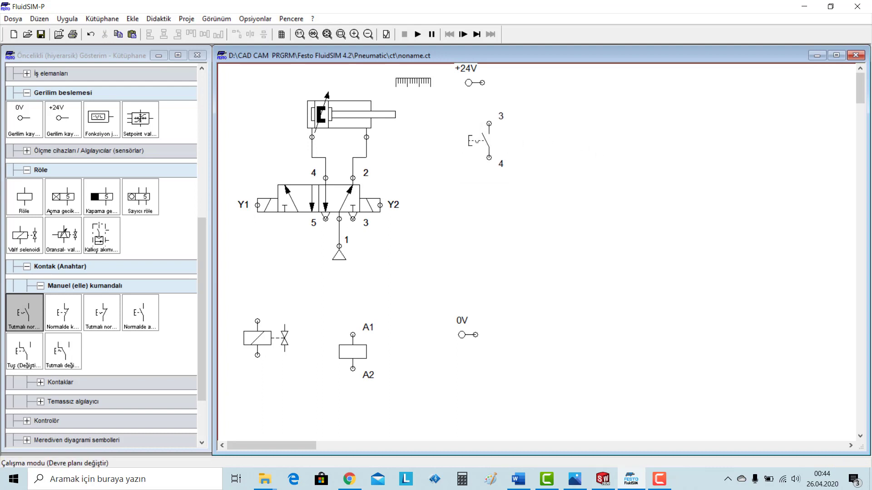
Define two limit switch marks on the distance ruler: S1 at 0 mm and S2 at 100 mm.
{"action": "double_click", "coordinate": [408, 85]}
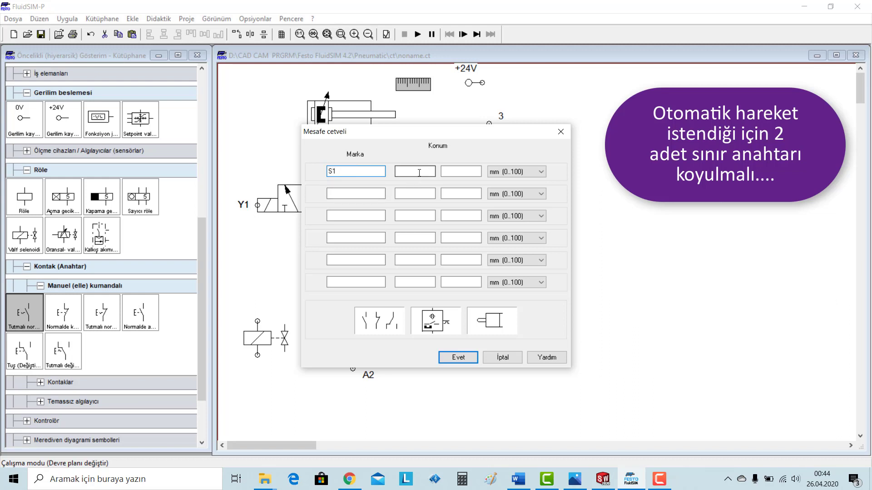
{"action": "left_click", "coordinate": [345, 194]}
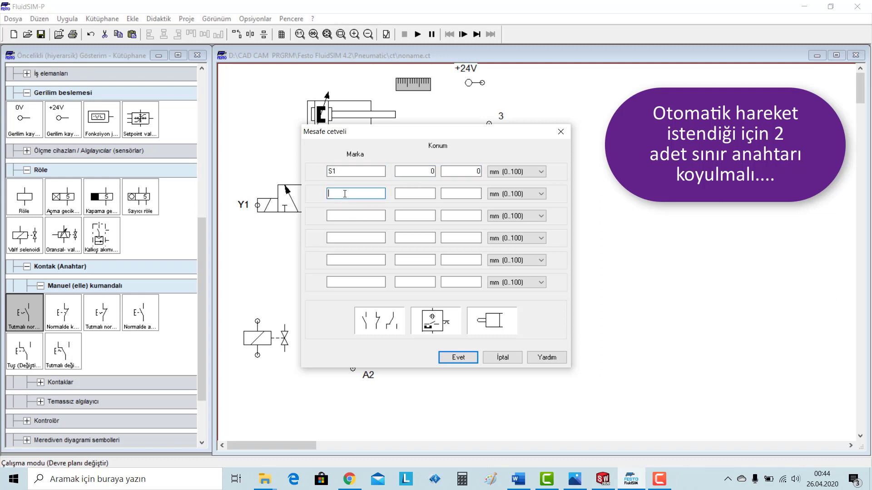
{"action": "left_click", "coordinate": [434, 196]}
{"action": "type", "text": "100"}
{"action": "left_click", "coordinate": [463, 197]}
{"action": "left_click", "coordinate": [458, 357]}
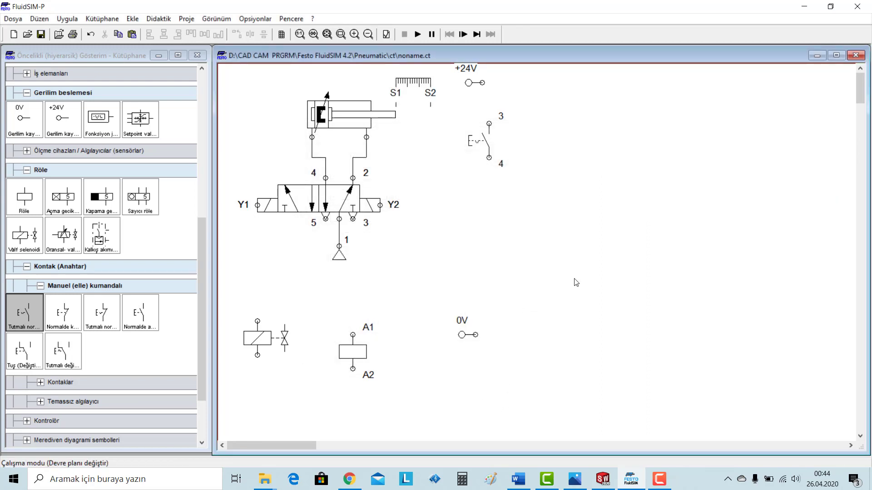
Wire the +24V source, the pushbutton, the relay coil and the 0V source in series, aligning the components in one vertical branch.
{"action": "left_click_drag", "start_coordinate": [485, 80], "coordinate": [505, 139]}
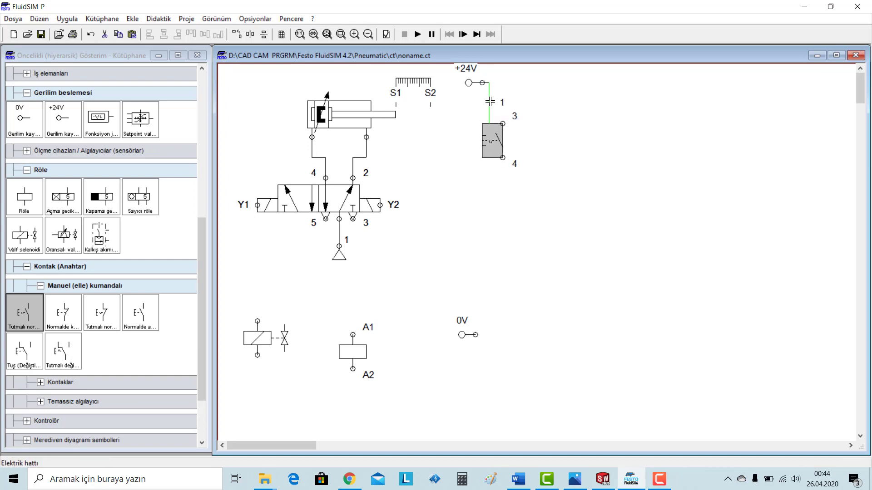
{"action": "left_click", "coordinate": [504, 103]}
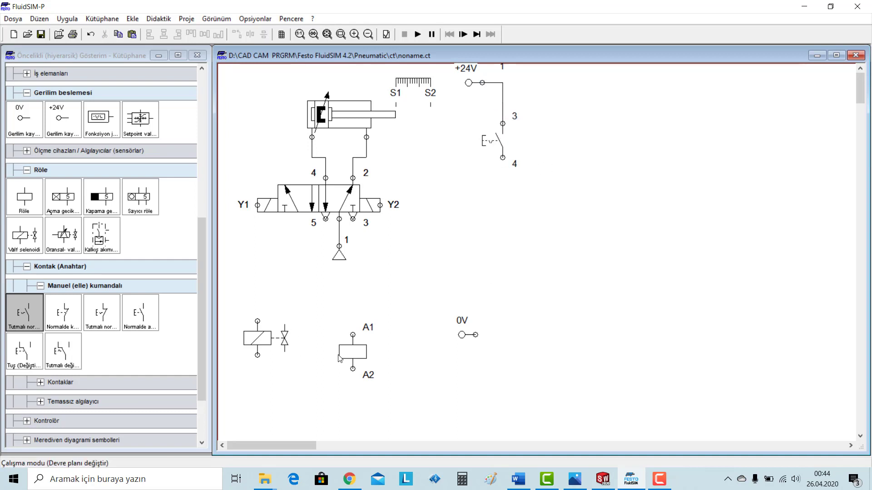
{"action": "left_click_drag", "start_coordinate": [352, 346], "coordinate": [495, 291]}
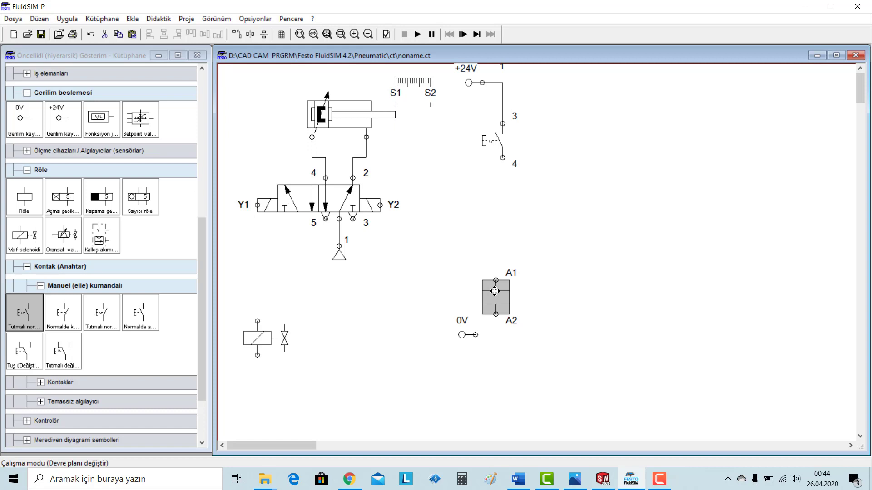
{"action": "left_click", "coordinate": [520, 238]}
{"action": "left_click_drag", "start_coordinate": [494, 279], "coordinate": [485, 335]}
{"action": "left_click", "coordinate": [549, 302]}
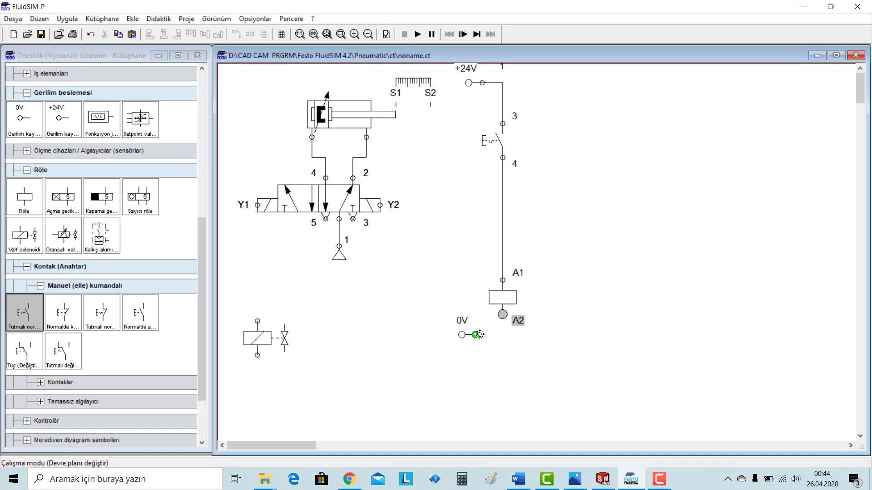
Label the relay coil K1 and shift it together with the 0V source further down the branch.
{"action": "double_click", "coordinate": [503, 295]}
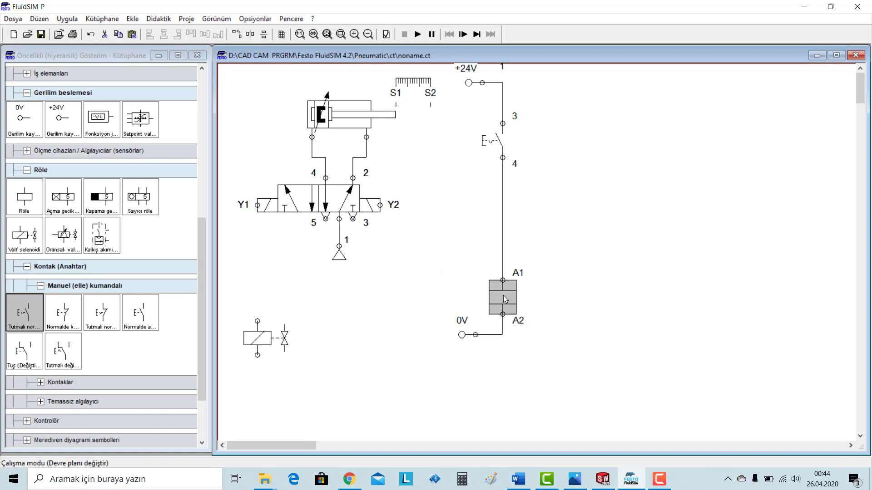
{"action": "type", "text": "K"}
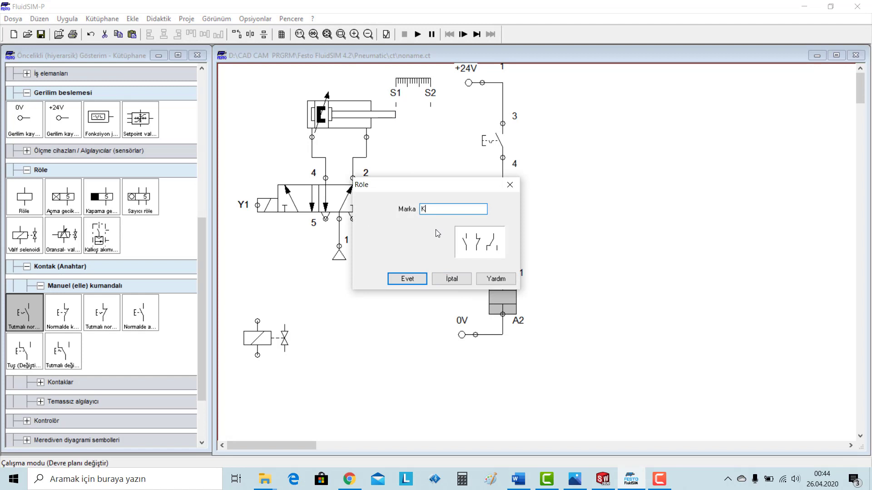
{"action": "type", "text": "1"}
{"action": "left_click", "coordinate": [395, 280]}
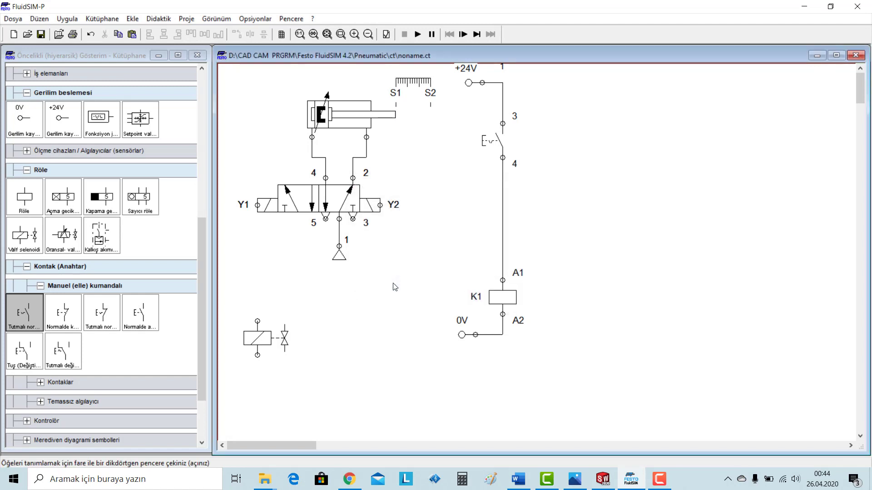
{"action": "left_click_drag", "start_coordinate": [429, 261], "coordinate": [520, 350]}
{"action": "left_click_drag", "start_coordinate": [503, 303], "coordinate": [501, 341]}
{"action": "left_click", "coordinate": [386, 318]}
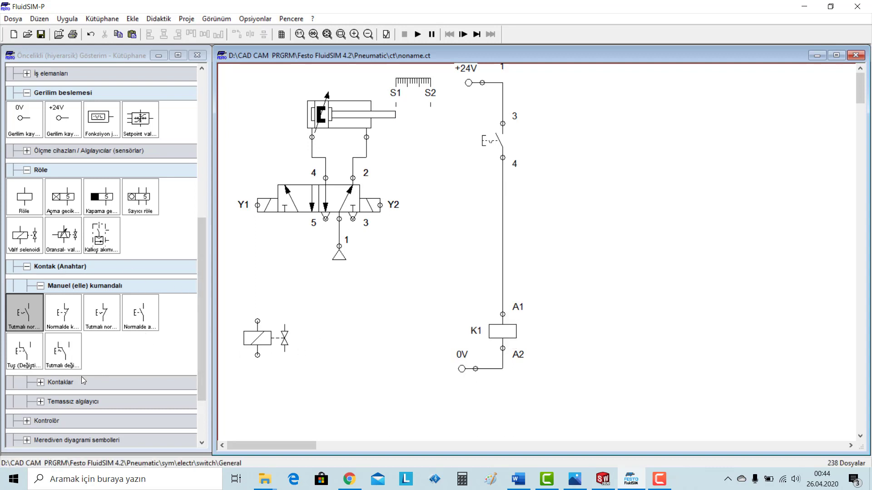
Add a normally open contact in a new branch fed from the +24V line and label it K1.
{"action": "left_click", "coordinate": [48, 384]}
{"action": "left_click", "coordinate": [35, 407]}
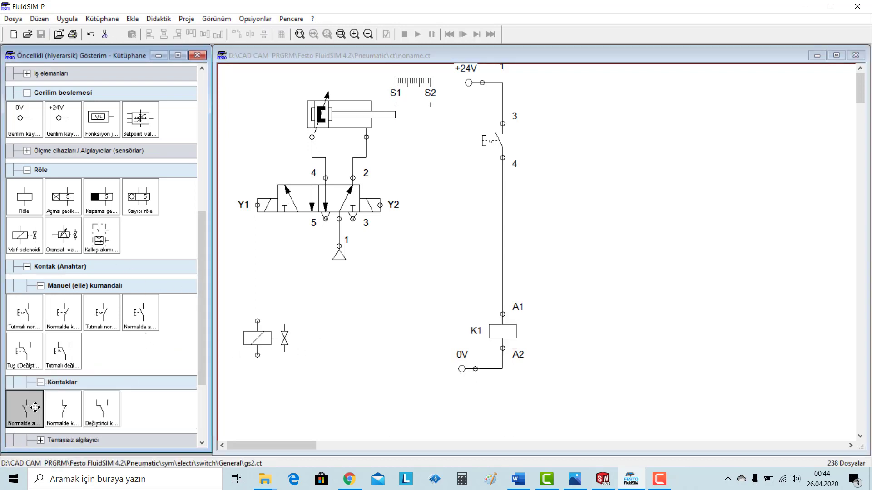
{"action": "left_click_drag", "start_coordinate": [35, 407], "coordinate": [722, 136]}
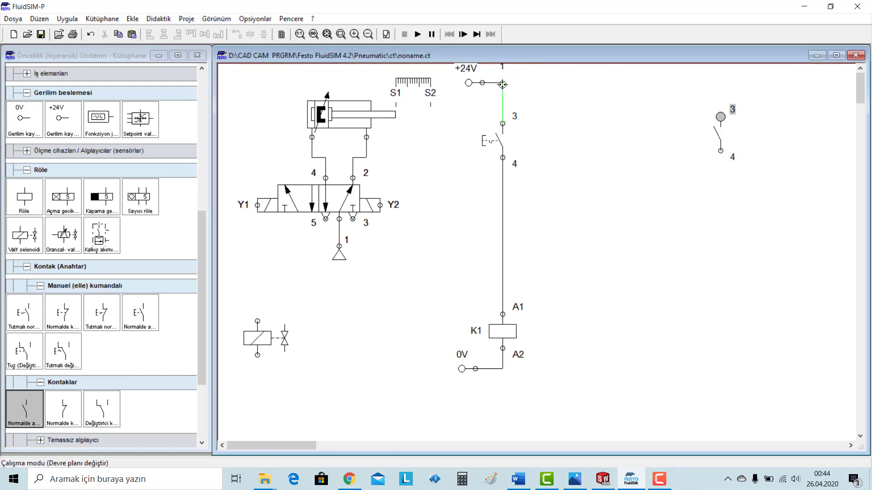
{"action": "left_click_drag", "start_coordinate": [514, 90], "coordinate": [503, 82]}
{"action": "double_click", "coordinate": [715, 129]}
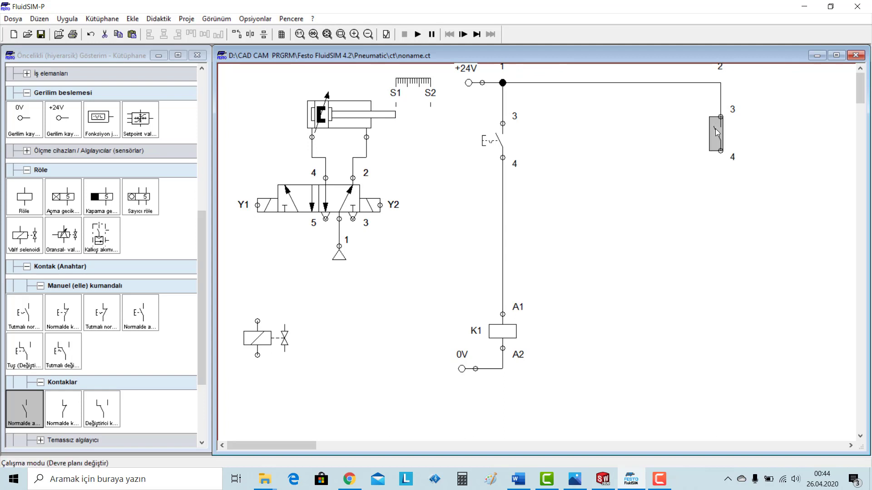
{"action": "type", "text": "K1"}
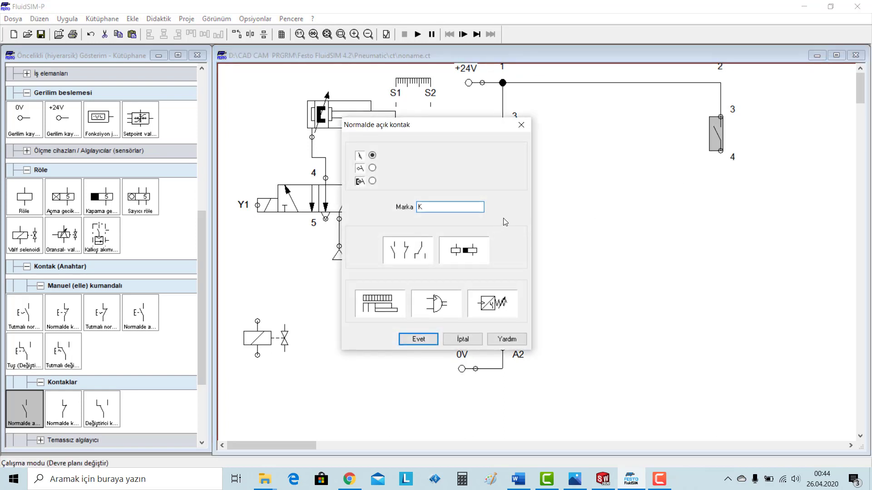
{"action": "left_click", "coordinate": [418, 339]}
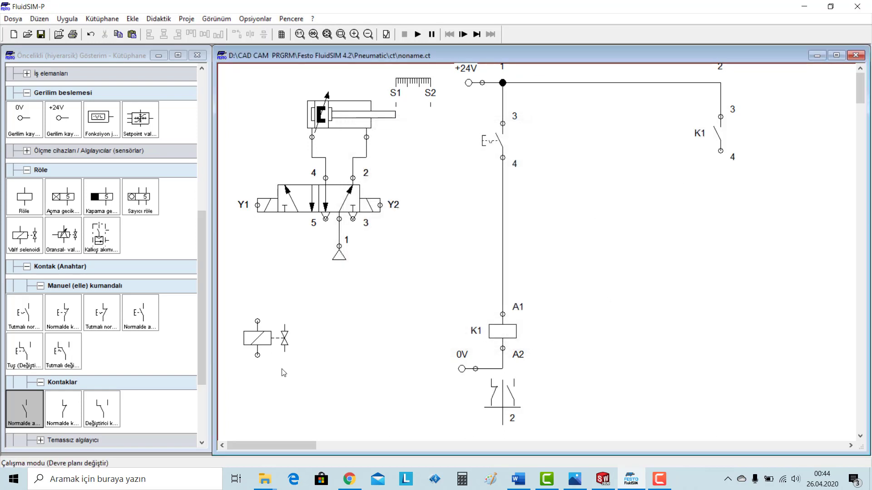
Move the valve solenoid below the K1 contact and wire the two in series.
{"action": "left_click_drag", "start_coordinate": [264, 335], "coordinate": [722, 333]}
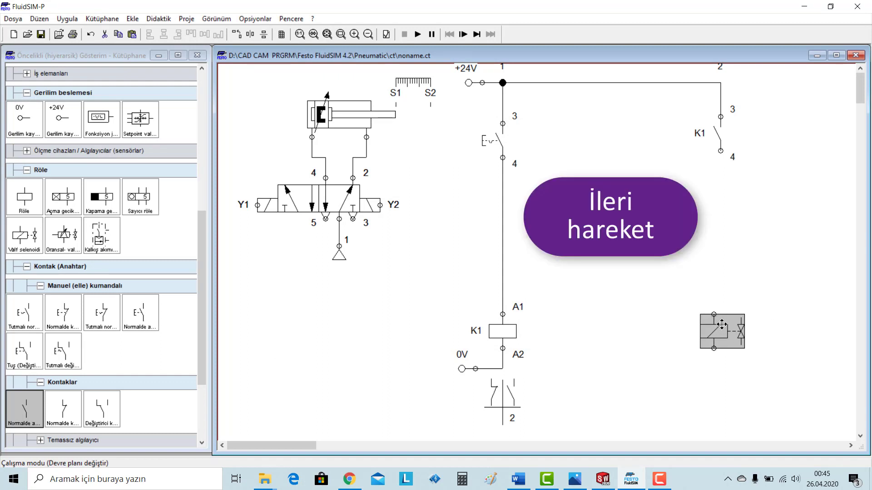
{"action": "left_click", "coordinate": [714, 312]}
{"action": "mouse_move", "coordinate": [719, 157]}
{"action": "left_mouse_down"}
{"action": "mouse_move", "coordinate": [714, 313]}
{"action": "mouse_move", "coordinate": [721, 333]}
{"action": "left_mouse_up"}
Label the valve solenoid Y1 and connect its lower terminal to the 0V line.
{"action": "double_click", "coordinate": [721, 333]}
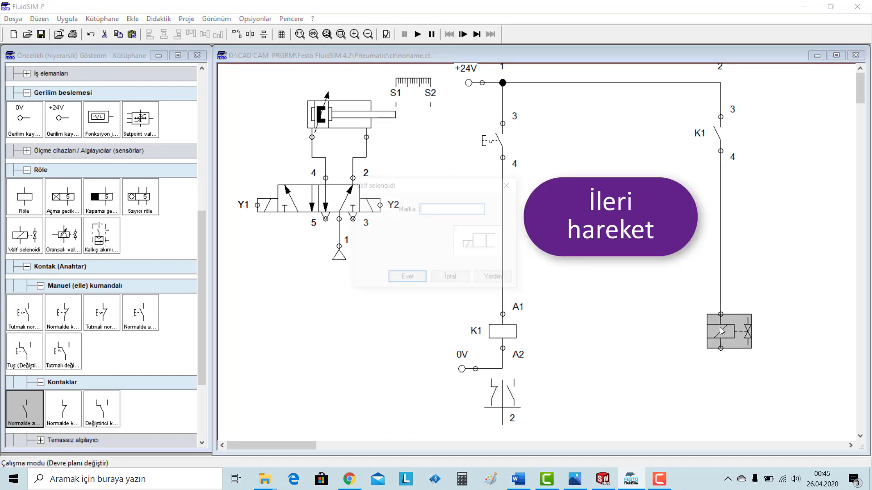
{"action": "type", "text": "Y1"}
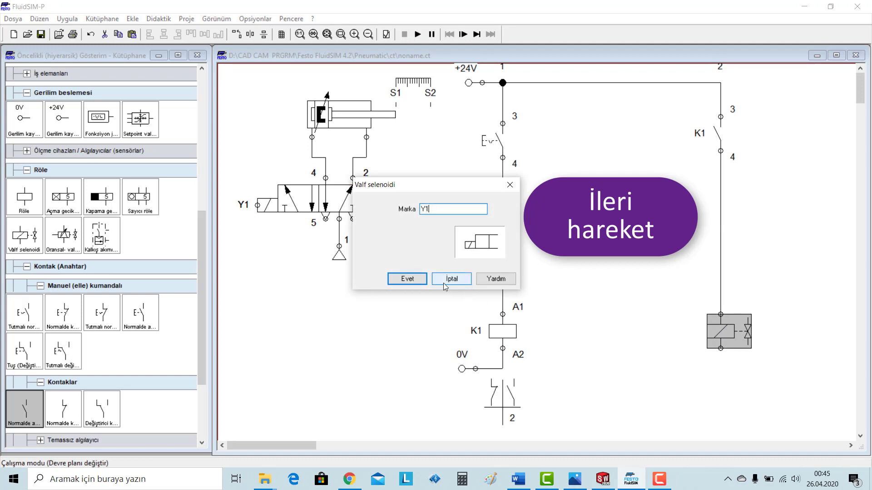
{"action": "left_click", "coordinate": [407, 279]}
{"action": "left_click", "coordinate": [671, 341]}
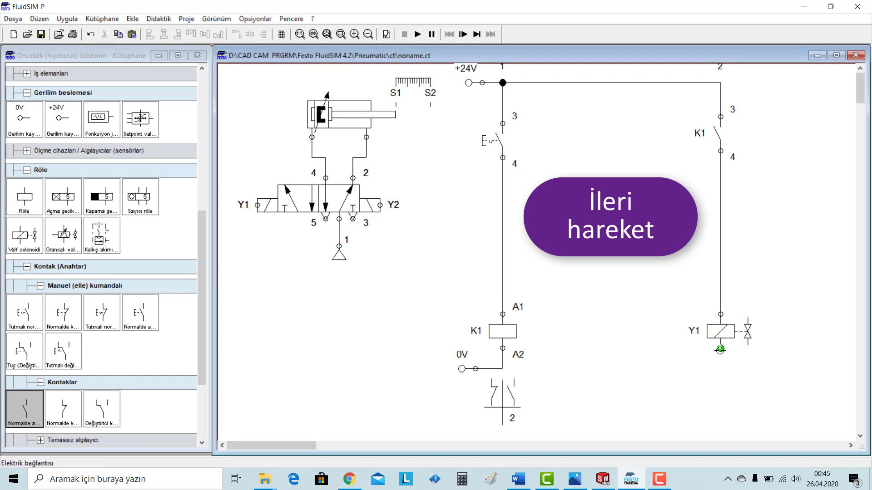
{"action": "left_click_drag", "start_coordinate": [503, 367], "coordinate": [502, 368]}
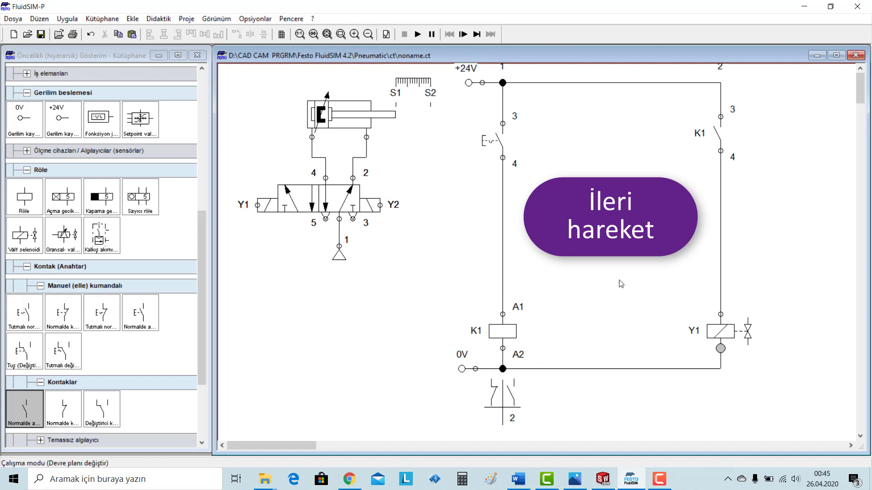
Simulate the circuit, switching the pushbutton on and off to check the cylinder's forward movement, and stop the simulation.
{"action": "left_click", "coordinate": [418, 34]}
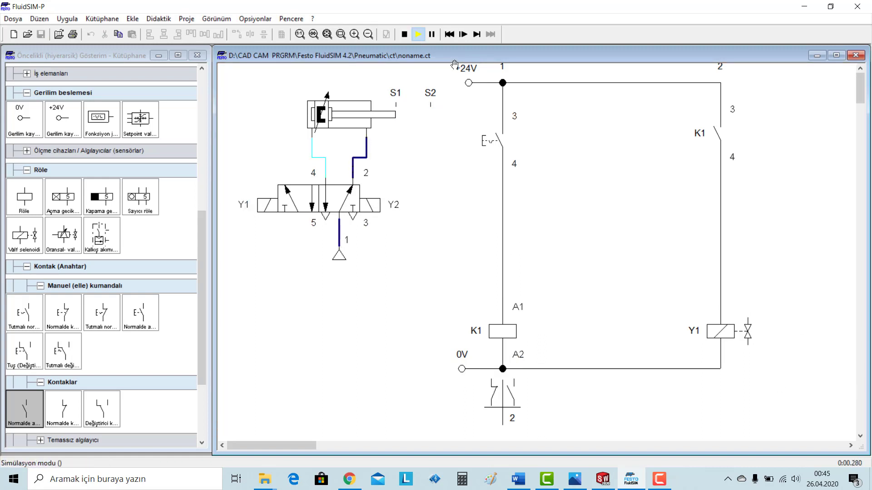
{"action": "left_click", "coordinate": [503, 132]}
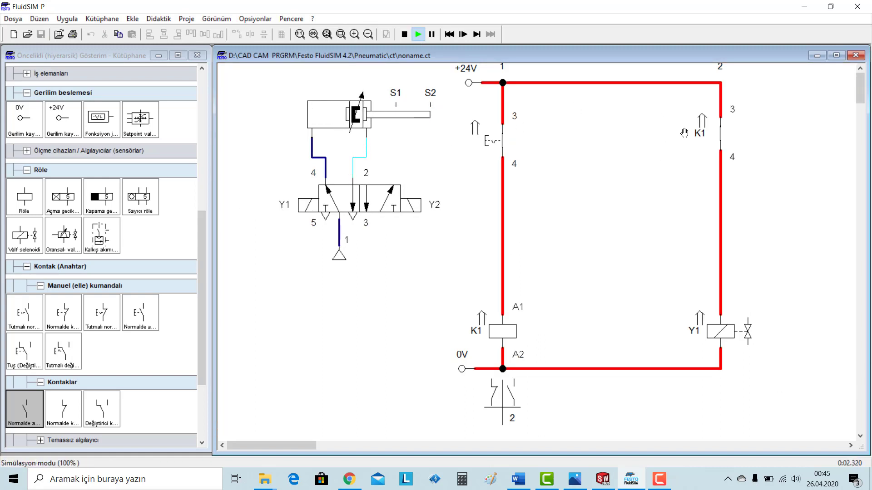
{"action": "left_click_drag", "start_coordinate": [503, 136], "coordinate": [520, 145]}
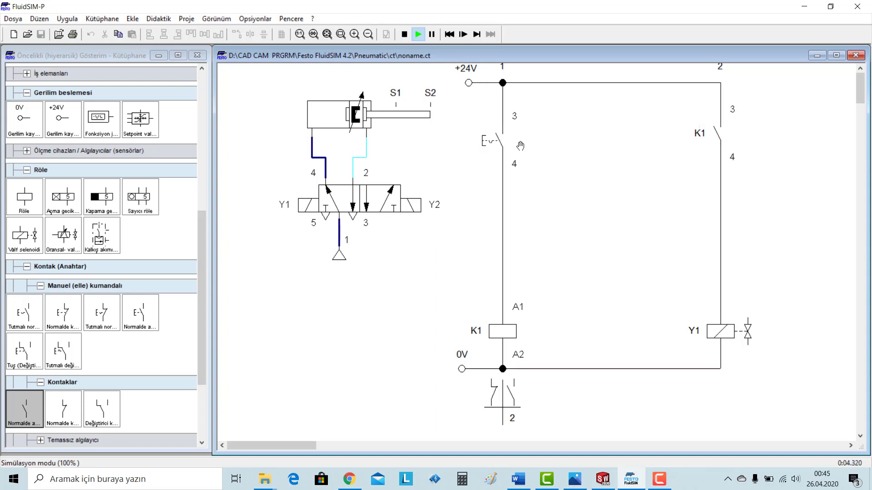
{"action": "left_click", "coordinate": [404, 34]}
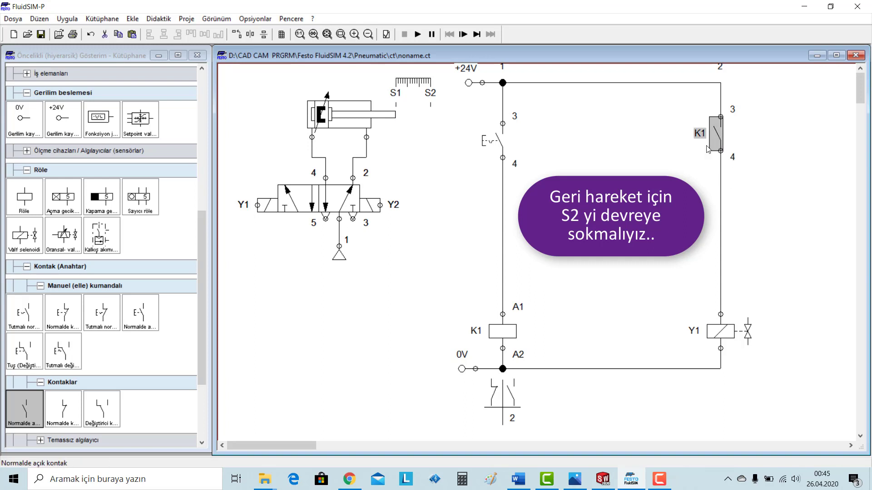
Place a copy of the K1 contact beside the pushbutton, relabelled S2 and fed from the +24V line.
{"action": "left_click", "coordinate": [622, 176]}
{"action": "key", "text": "ctrl+v"}
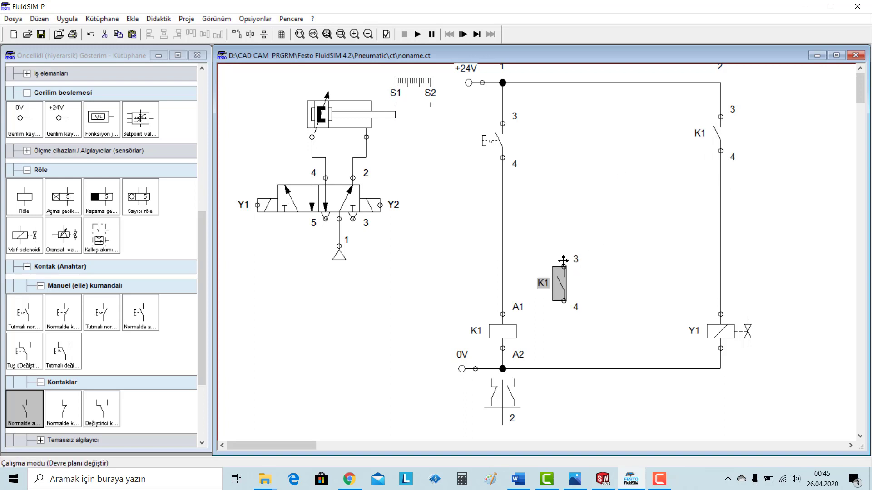
{"action": "left_click_drag", "start_coordinate": [560, 278], "coordinate": [567, 135]}
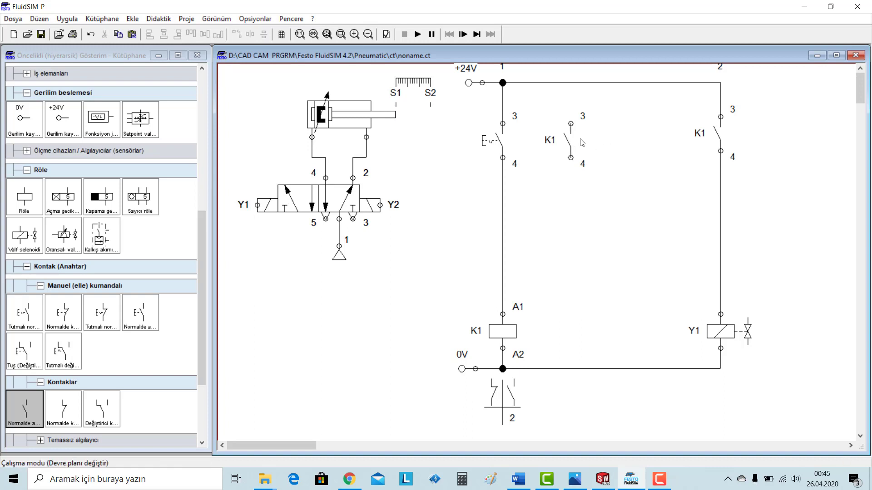
{"action": "double_click", "coordinate": [566, 135]}
{"action": "type", "text": "S2"}
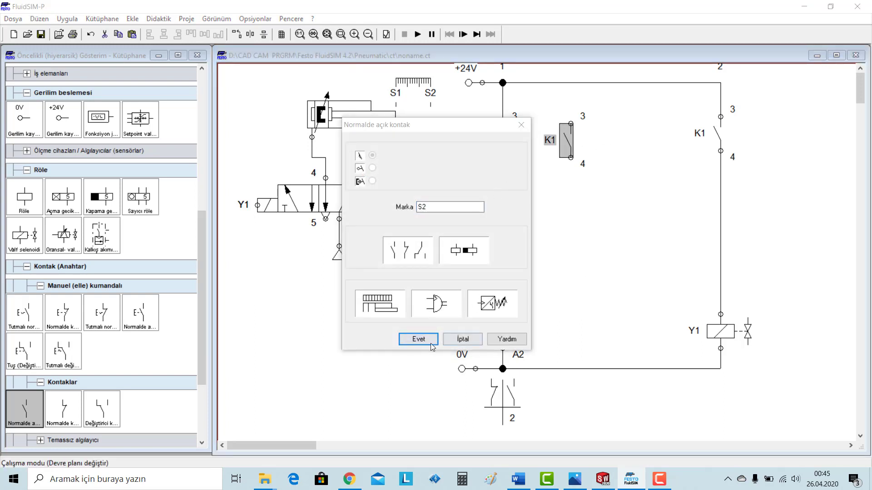
{"action": "left_click", "coordinate": [419, 339]}
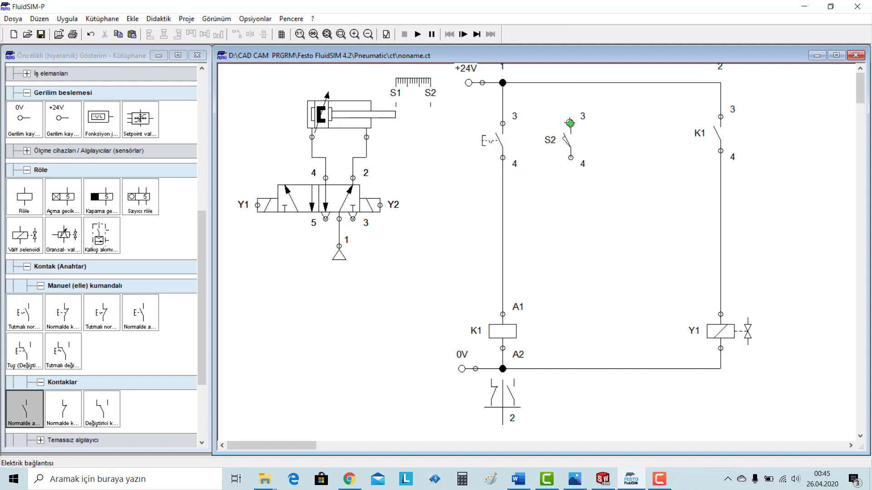
{"action": "left_click_drag", "start_coordinate": [569, 85], "coordinate": [571, 123]}
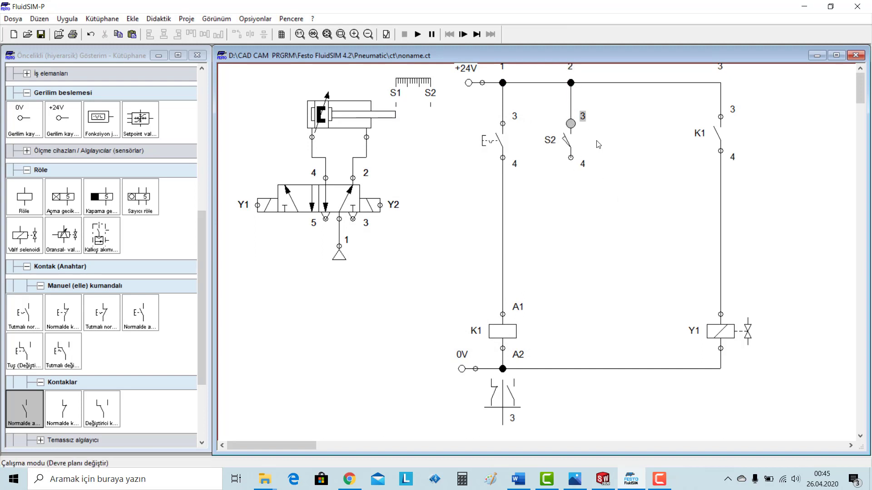
Place a copy of the K1 relay coil directly below the S2 contact and relabel it K2.
{"action": "left_click", "coordinate": [512, 333]}
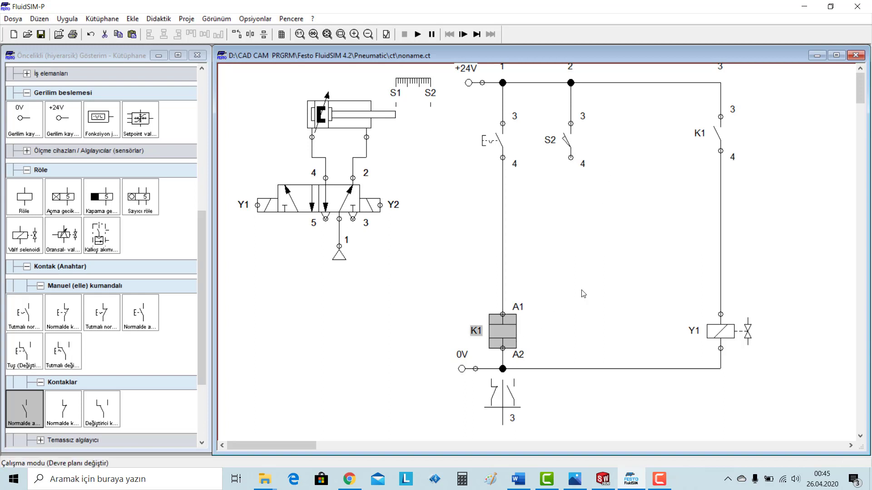
{"action": "key", "text": "ctrl+v"}
{"action": "left_click_drag", "start_coordinate": [580, 292], "coordinate": [575, 326]}
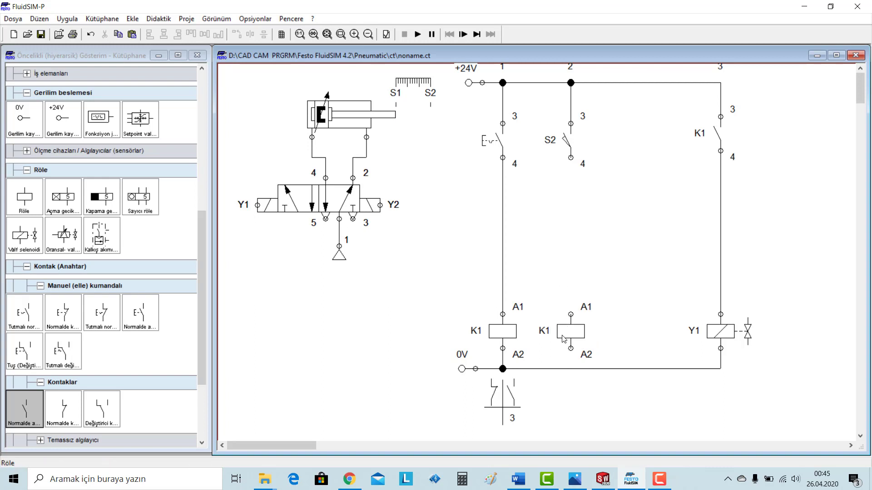
{"action": "double_click", "coordinate": [571, 331]}
{"action": "type", "text": "K2"}
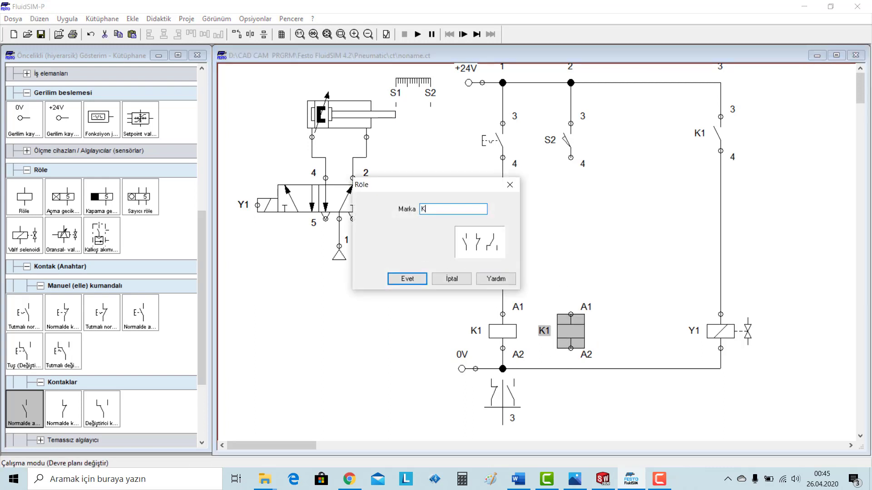
{"action": "left_click", "coordinate": [409, 279]}
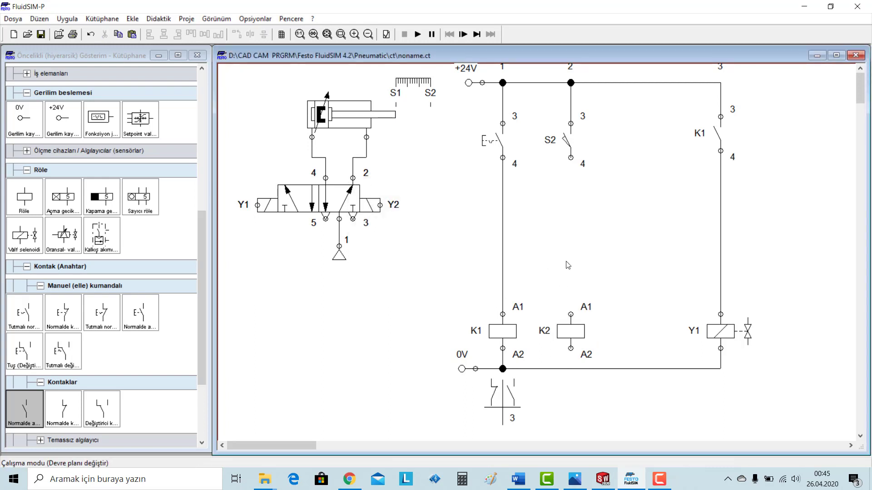
Wire the K2 relay coil between the S2 contact and the 0V line.
{"action": "left_click", "coordinate": [571, 315]}
{"action": "left_click_drag", "start_coordinate": [571, 158], "coordinate": [571, 159]}
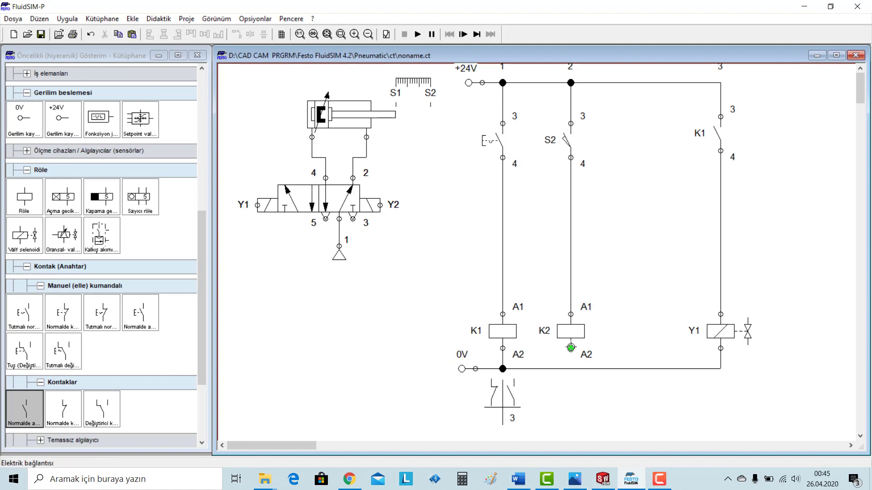
{"action": "left_click_drag", "start_coordinate": [570, 365], "coordinate": [571, 369]}
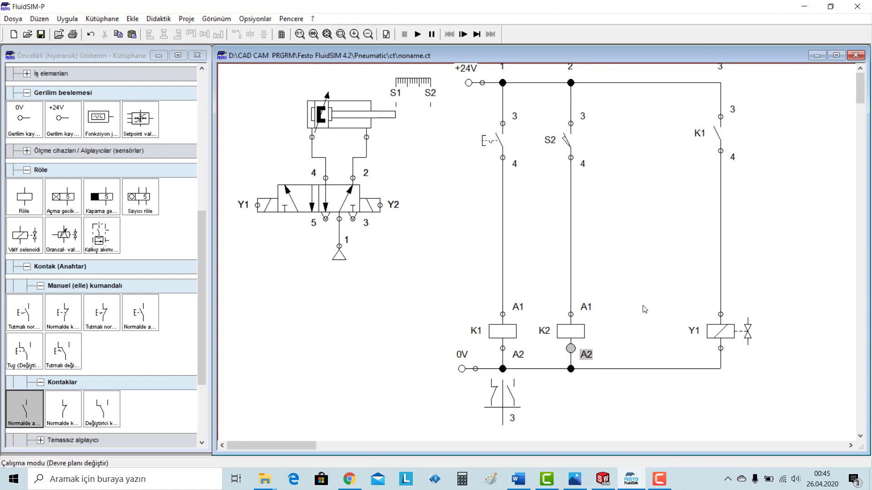
Duplicate the branch with the K1 contact and Y1 solenoid and place the copy to the right of the original.
{"action": "left_click_drag", "start_coordinate": [681, 114], "coordinate": [778, 360]}
{"action": "key", "text": "ctrl+c"}
{"action": "key", "text": "ctrl+v"}
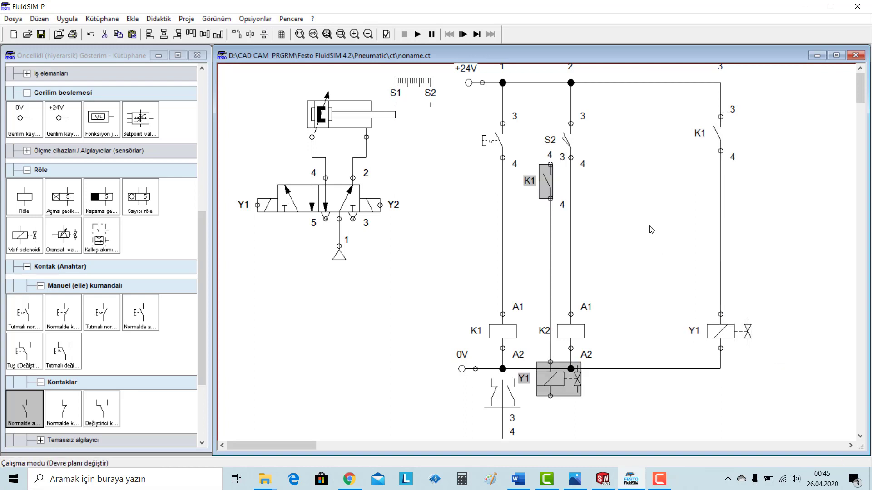
{"action": "left_click_drag", "start_coordinate": [546, 177], "coordinate": [779, 126]}
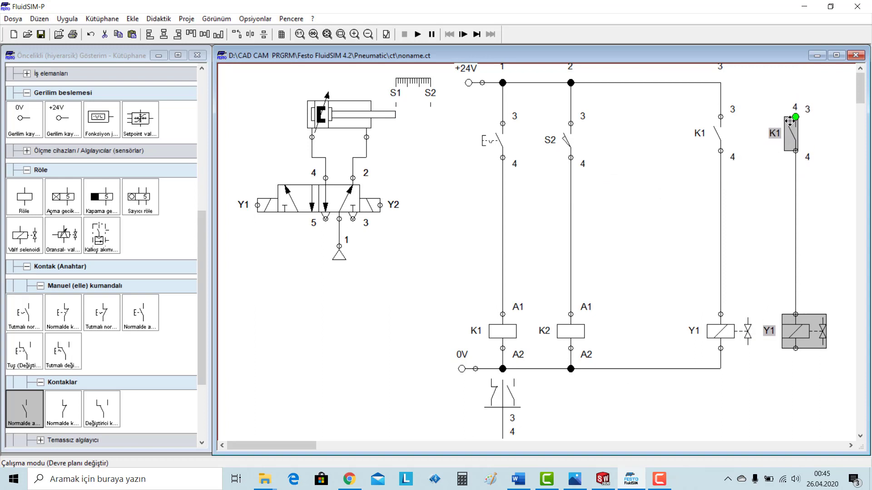
{"action": "left_click", "coordinate": [755, 173]}
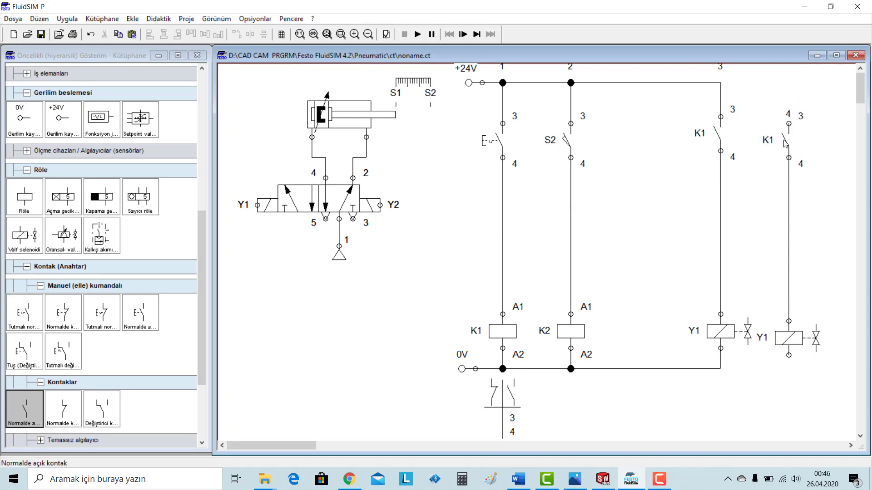
Relabel the duplicated branch's contact K2 and its valve solenoid Y2.
{"action": "double_click", "coordinate": [785, 143]}
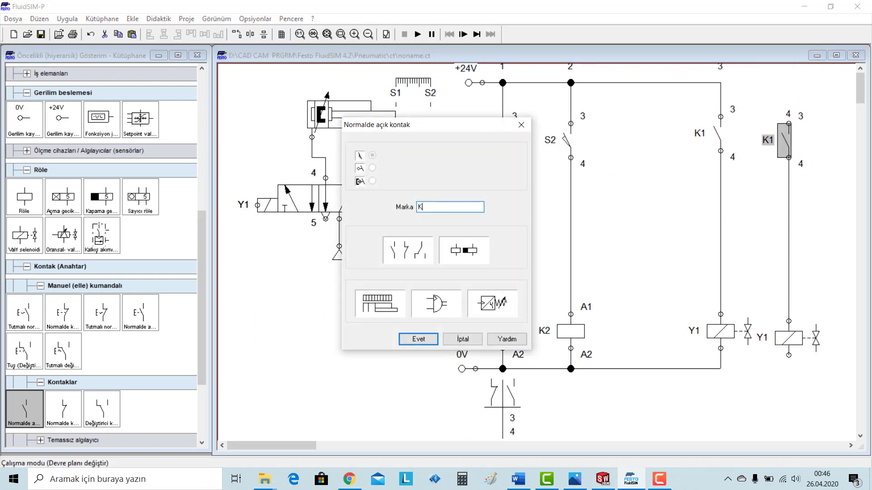
{"action": "type", "text": "K2"}
{"action": "left_click", "coordinate": [418, 339]}
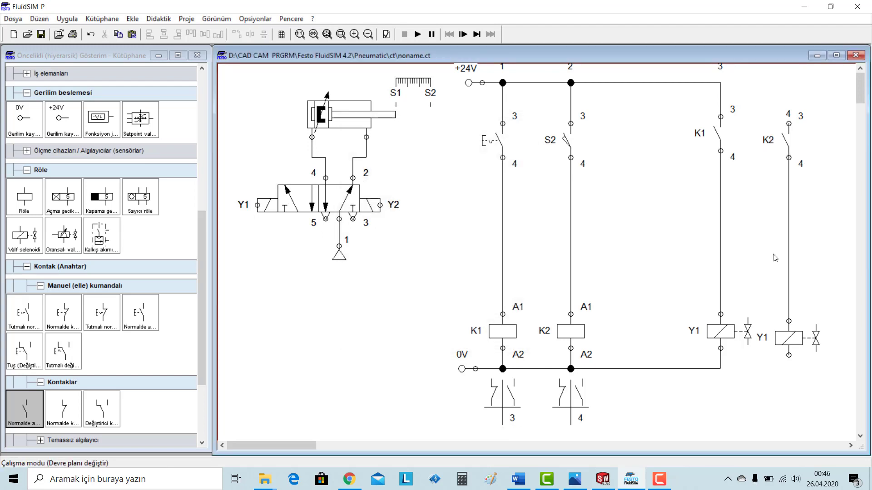
{"action": "left_click", "coordinate": [783, 343]}
{"action": "double_click", "coordinate": [783, 344]}
{"action": "type", "text": "Y2"}
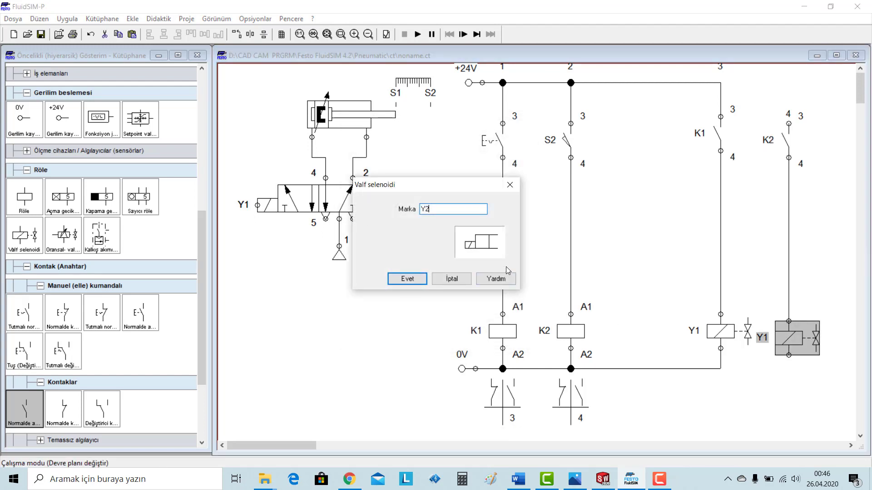
{"action": "left_click", "coordinate": [407, 278]}
Wire the top of the K2 contact to the +24V line and the bottom of the Y2 solenoid to the 0V line.
{"action": "left_click", "coordinate": [656, 261]}
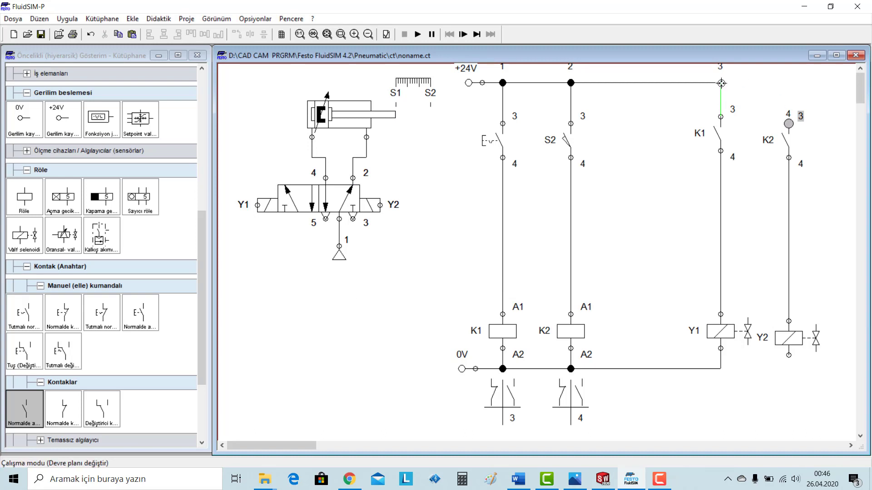
{"action": "left_click_drag", "start_coordinate": [721, 84], "coordinate": [721, 83]}
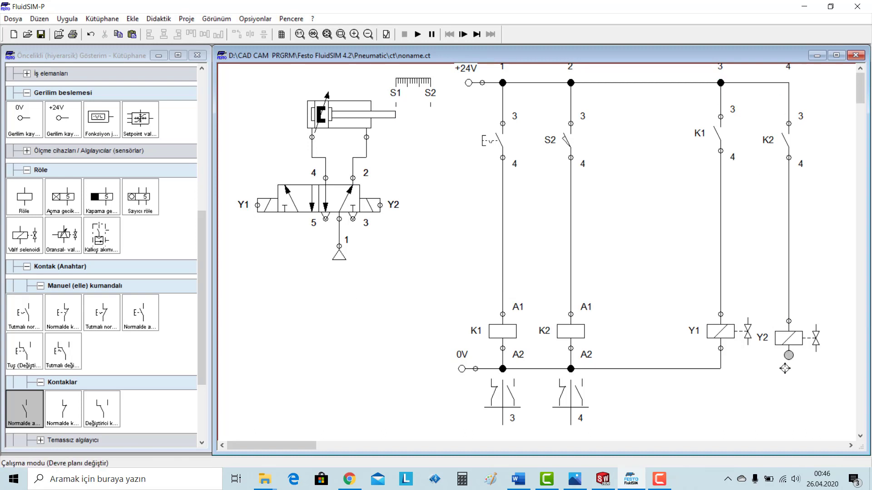
{"action": "left_click_drag", "start_coordinate": [720, 369], "coordinate": [739, 369]}
Bottom-align the row of relay coils and solenoids, and likewise the row with the pushbutton and the S2, K1 and K2 contacts.
{"action": "left_click_drag", "start_coordinate": [457, 311], "coordinate": [824, 361]}
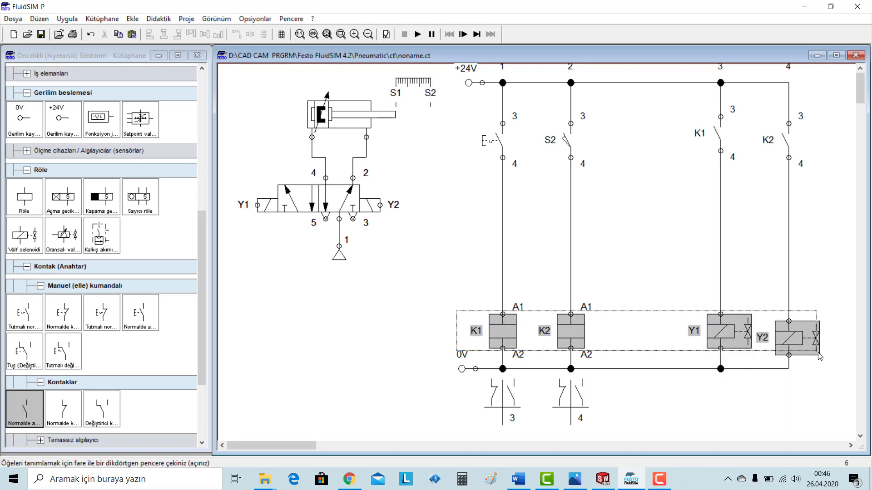
{"action": "left_click", "coordinate": [220, 35]}
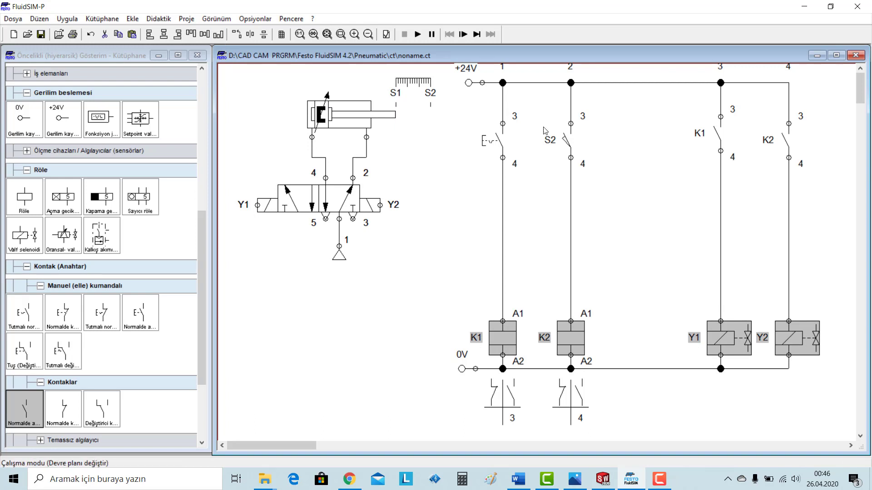
{"action": "left_click", "coordinate": [591, 160]}
{"action": "left_click_drag", "start_coordinate": [458, 106], "coordinate": [826, 192]}
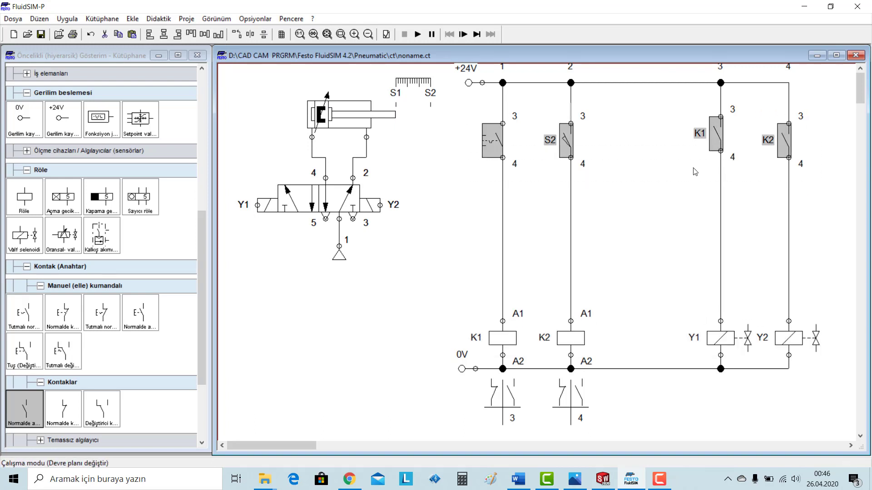
{"action": "left_click", "coordinate": [221, 36]}
{"action": "left_click", "coordinate": [410, 180]}
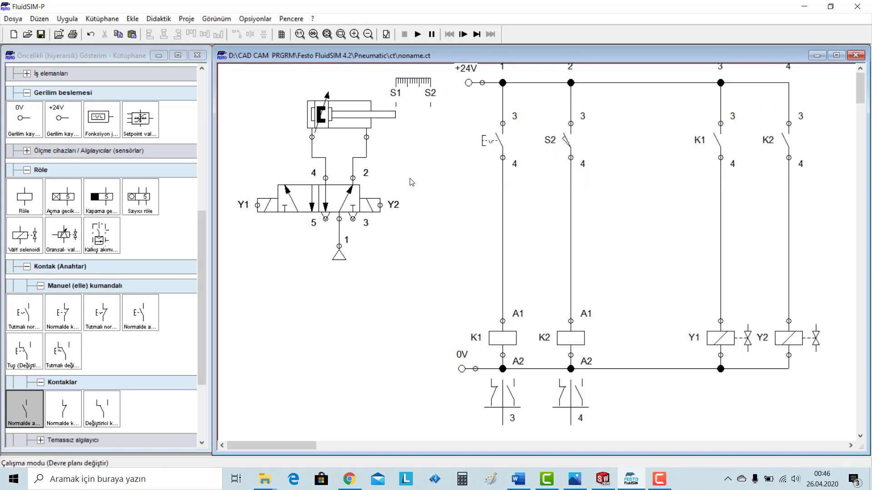
Simulate the circuit with the start pushbutton switched on, and stop the simulation.
{"action": "left_click", "coordinate": [417, 35]}
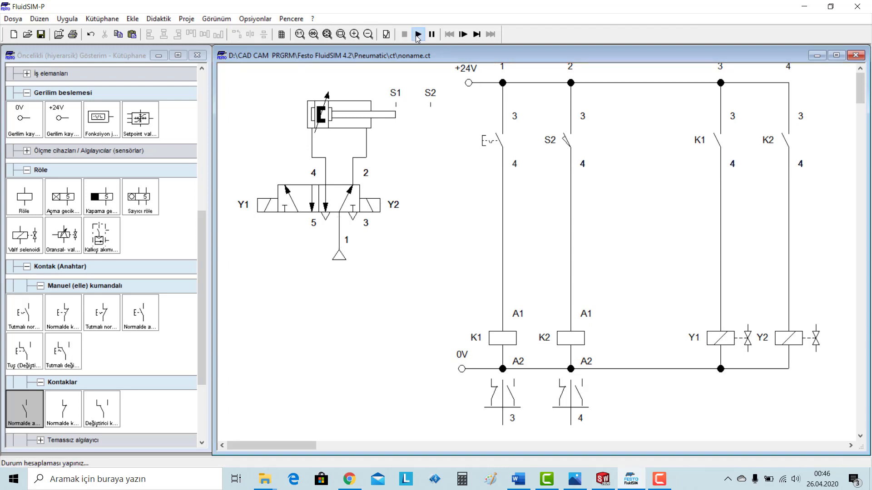
{"action": "left_click", "coordinate": [505, 133]}
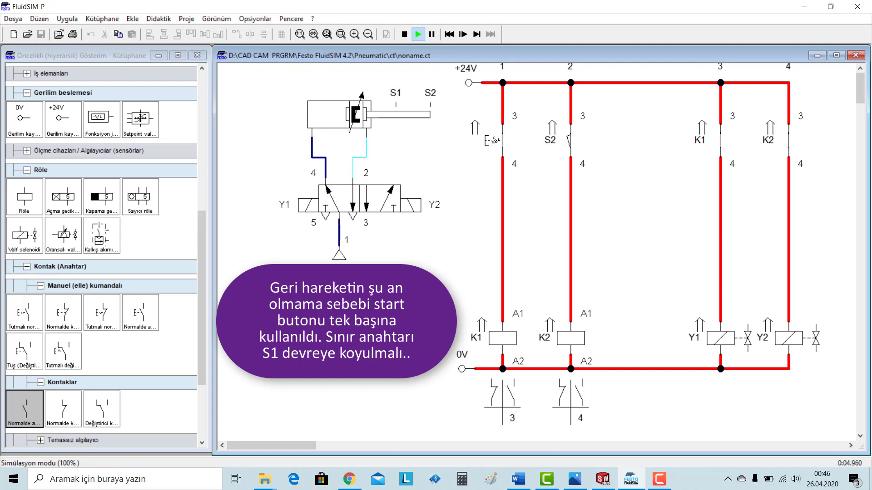
{"action": "left_click", "coordinate": [403, 35]}
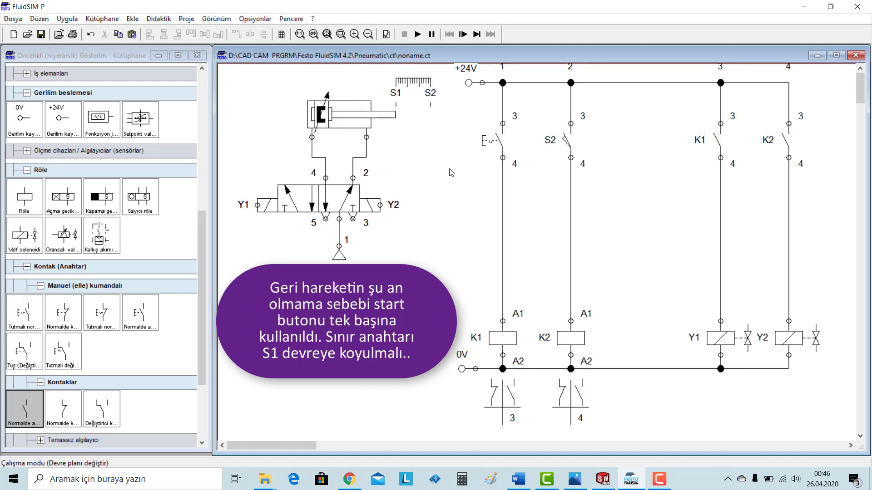
Replace the wire between the pushbutton and the K1 coil with a copy of the S2 contact, wired to the pushbutton.
{"action": "left_click", "coordinate": [502, 225]}
{"action": "key", "text": "Delete"}
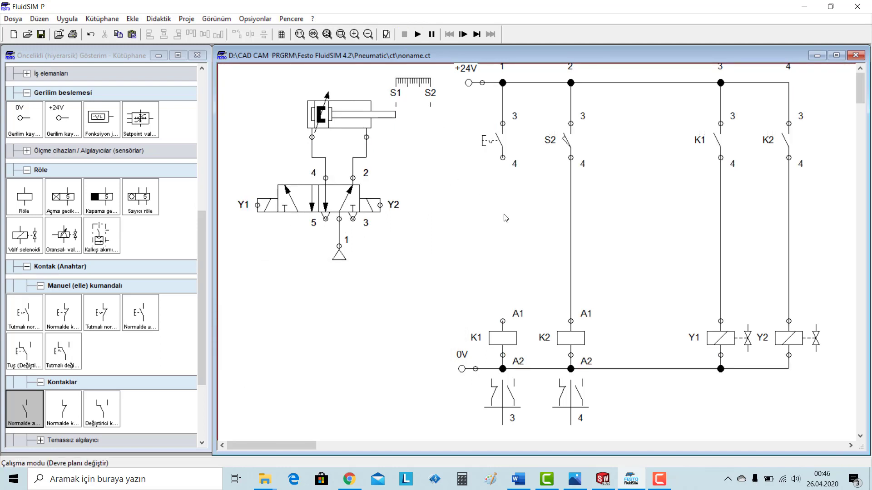
{"action": "left_click", "coordinate": [567, 138]}
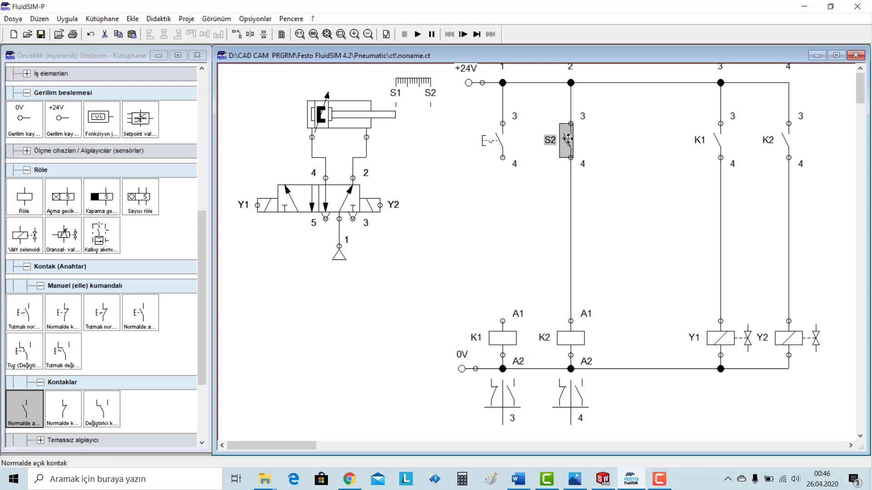
{"action": "left_click_drag", "start_coordinate": [567, 138], "coordinate": [492, 249]}
{"action": "left_click", "coordinate": [517, 203]}
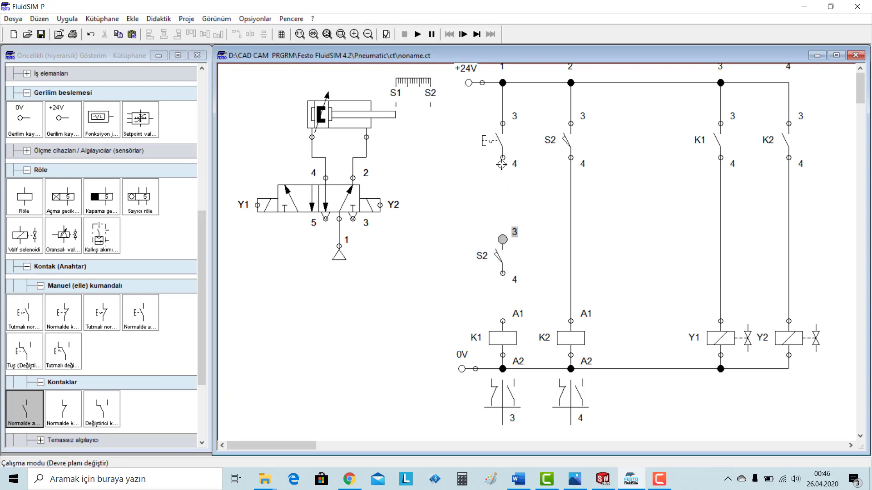
{"action": "left_click_drag", "start_coordinate": [503, 158], "coordinate": [503, 240]}
Relabel the contact copy below the pushbutton S1 and wire its lower end to the K1 relay coil.
{"action": "left_click", "coordinate": [499, 260]}
{"action": "double_click", "coordinate": [499, 260]}
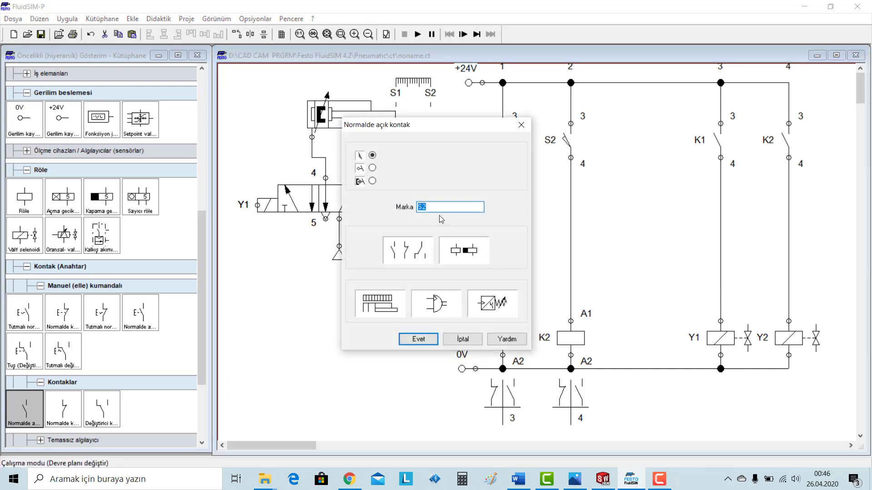
{"action": "type", "text": "S1"}
{"action": "left_click", "coordinate": [414, 344]}
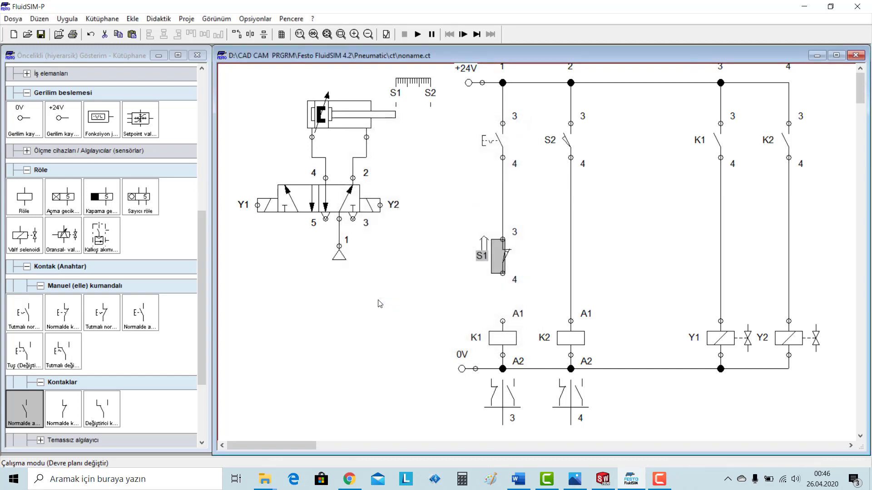
{"action": "left_click_drag", "start_coordinate": [503, 274], "coordinate": [498, 319]}
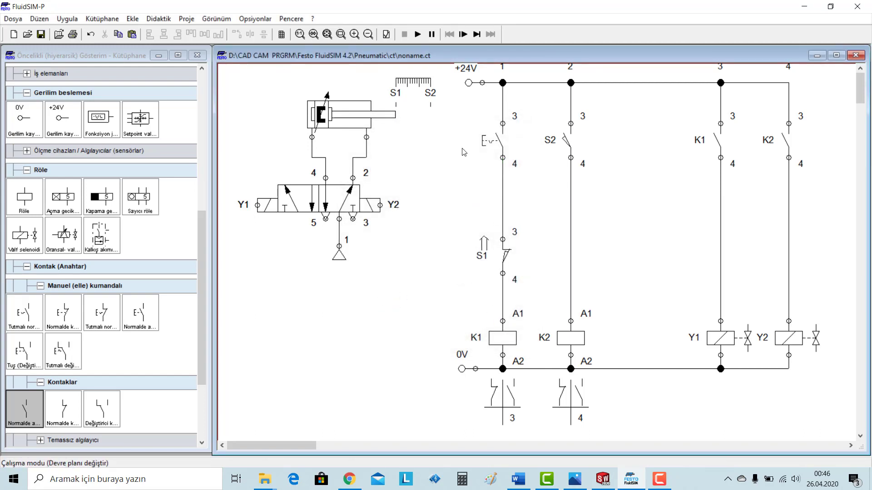
Run the simulation of the circuit with limit switch S1 included, switching the start pushbutton on, and stop it.
{"action": "left_click", "coordinate": [417, 34]}
{"action": "left_click", "coordinate": [489, 142]}
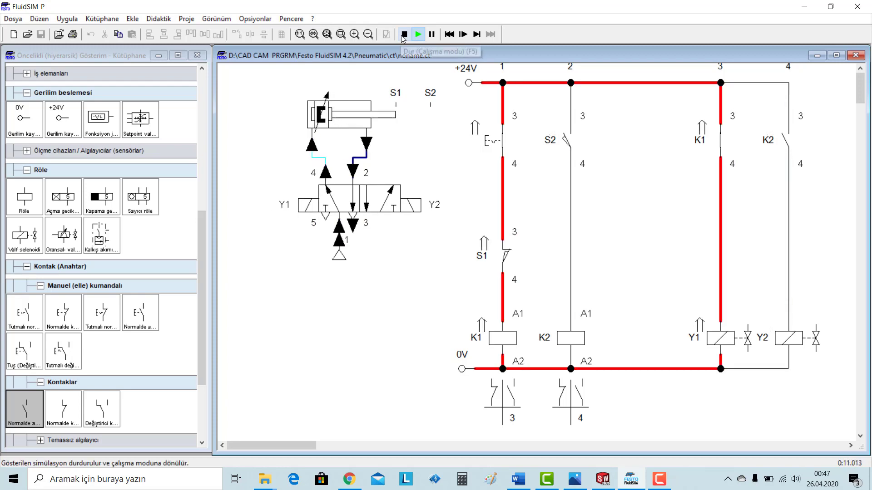
{"action": "left_click", "coordinate": [404, 34]}
Switch to the task text in Word, review the requirement for slow forward and fast return motion, and return to FluidSIM.
{"action": "left_click", "coordinate": [518, 480]}
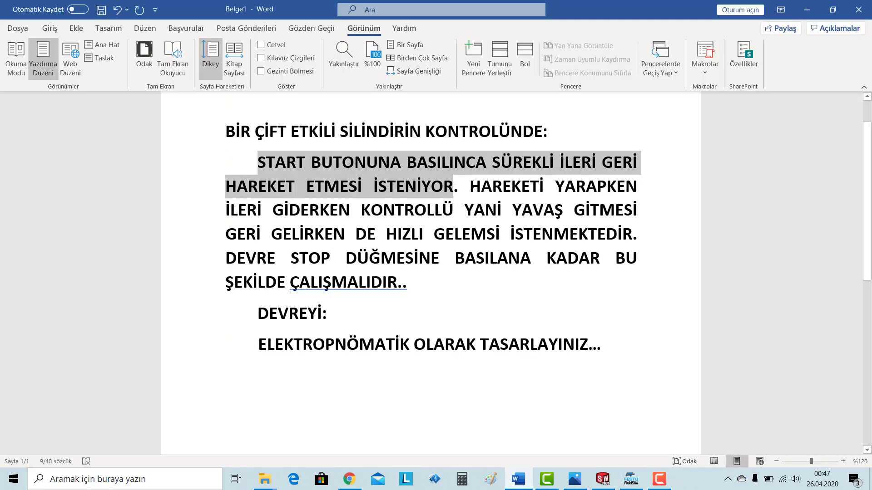
{"action": "left_click_drag", "start_coordinate": [473, 186], "coordinate": [226, 235]}
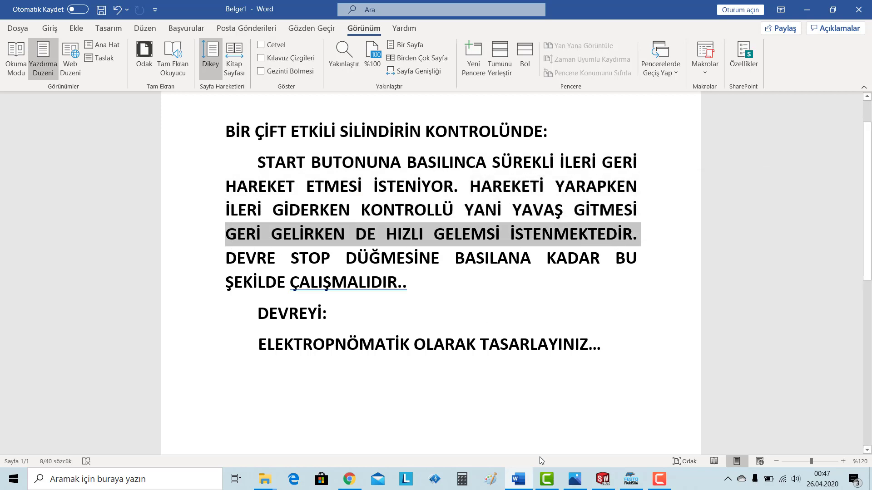
{"action": "left_click", "coordinate": [631, 479]}
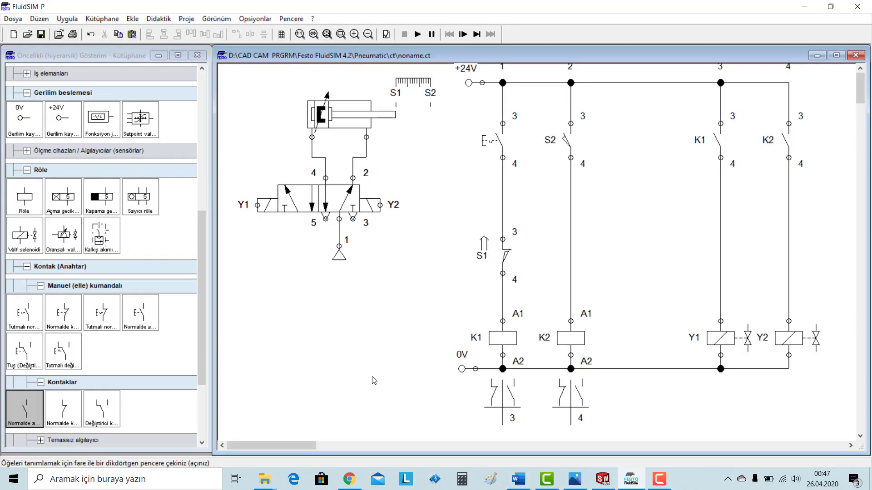
Add a one-way flow control valve and a quick exhaust valve from the component library in the space below the 5/2 valve.
{"action": "left_click", "coordinate": [28, 171]}
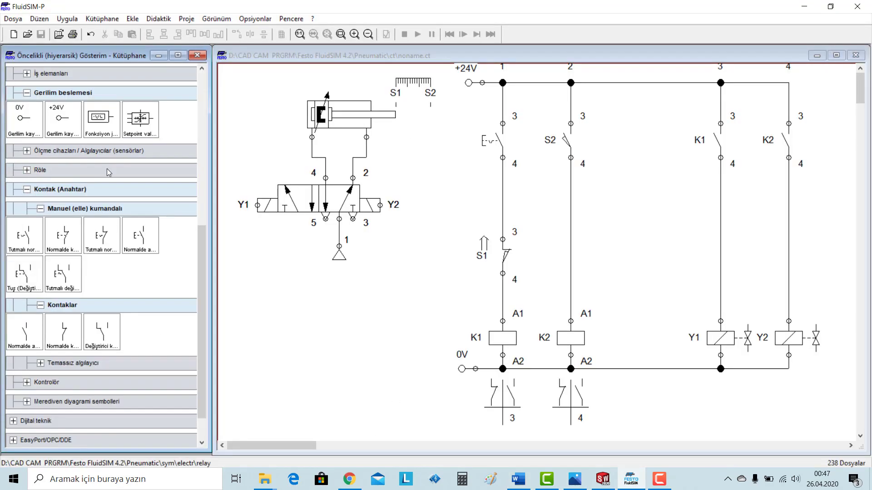
{"action": "scroll", "coordinate": [195, 245], "scroll_direction": "up", "scroll_amount": 10}
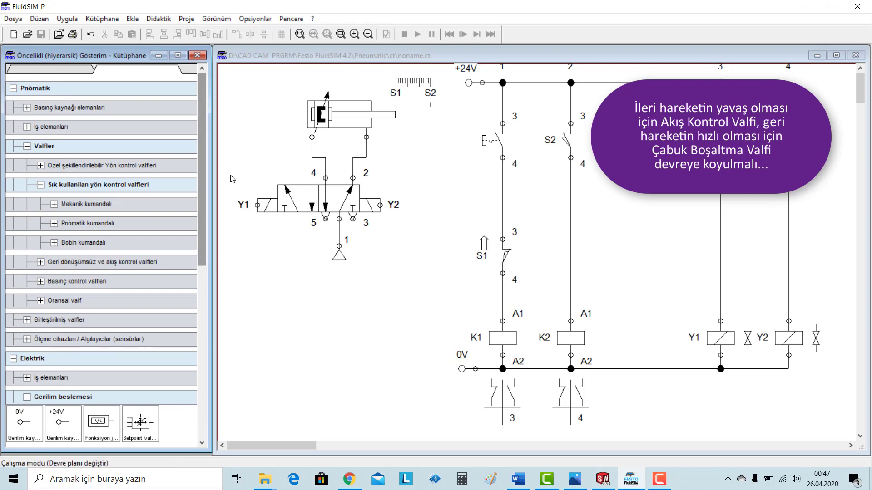
{"action": "left_click", "coordinate": [40, 185]}
{"action": "left_click", "coordinate": [41, 205]}
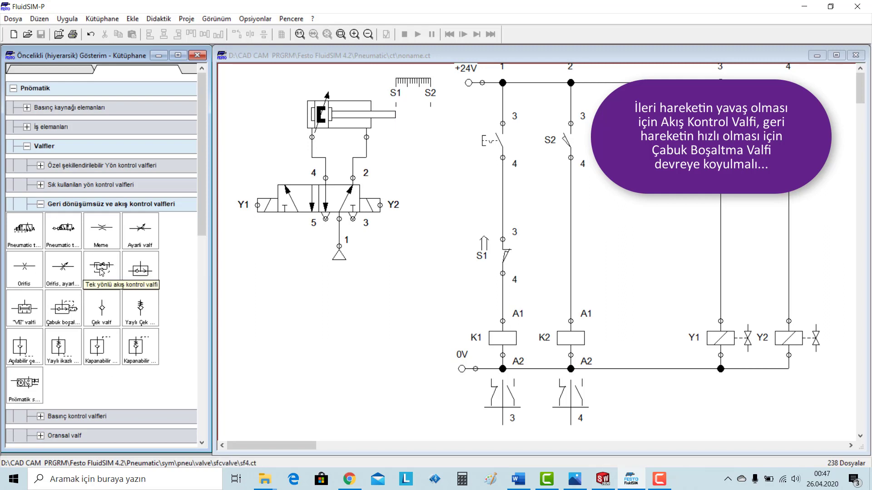
{"action": "left_click_drag", "start_coordinate": [101, 271], "coordinate": [371, 320]}
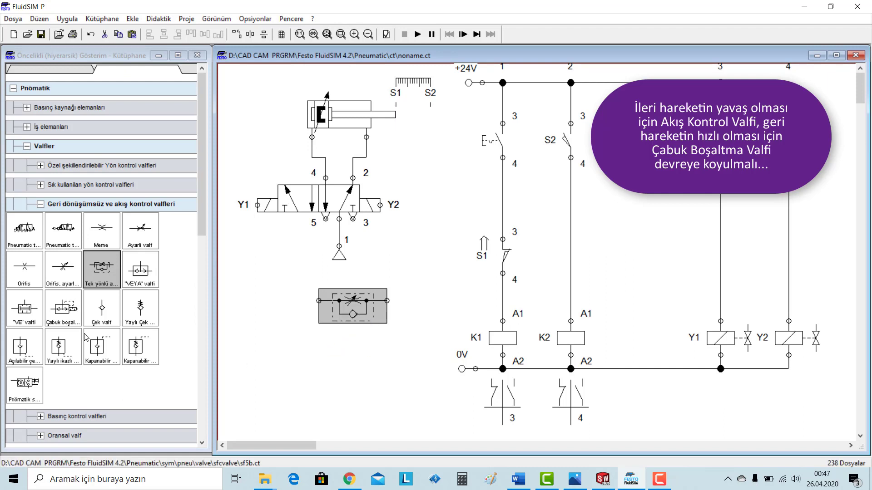
{"action": "left_click_drag", "start_coordinate": [71, 315], "coordinate": [268, 280]}
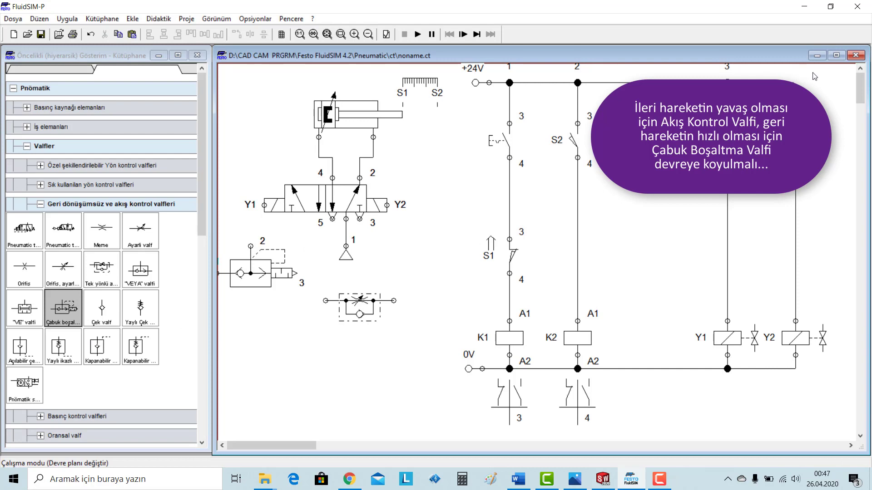
Maximize the circuit window and rearrange the drawing, moving the electrical circuit to the right and the pneumatic components down and right.
{"action": "left_click", "coordinate": [835, 56]}
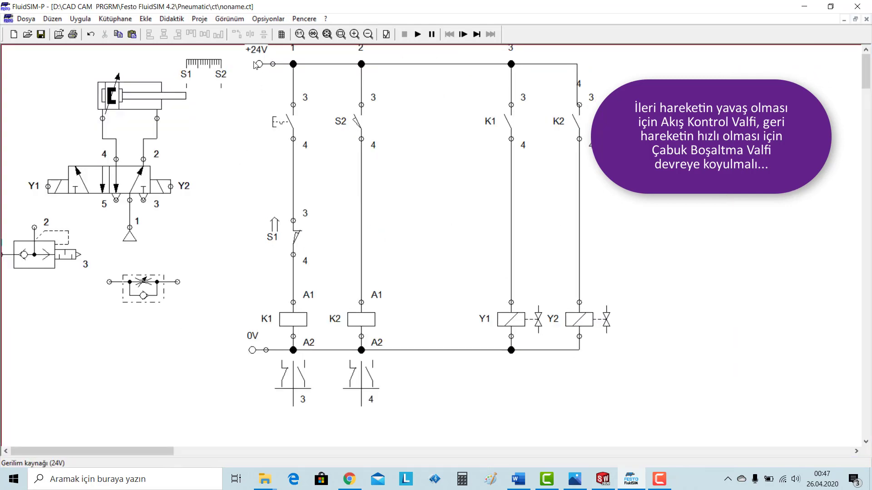
{"action": "left_click_drag", "start_coordinate": [237, 52], "coordinate": [672, 420]}
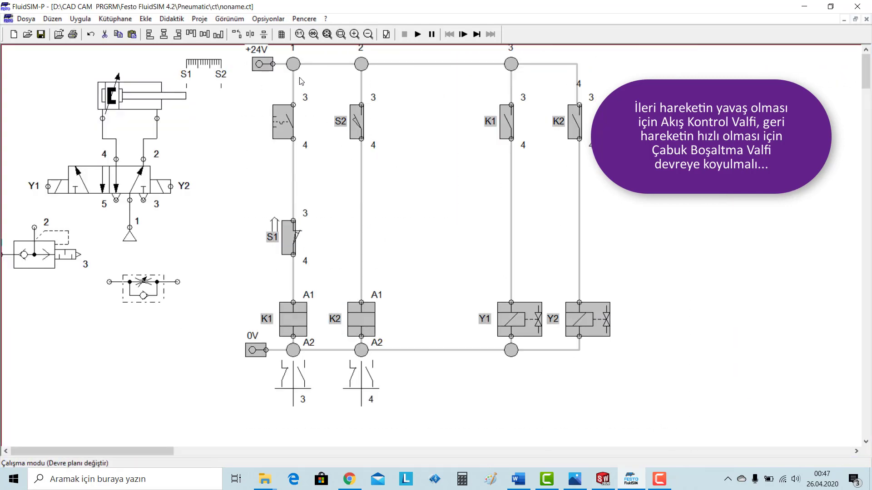
{"action": "left_click_drag", "start_coordinate": [299, 82], "coordinate": [443, 105]}
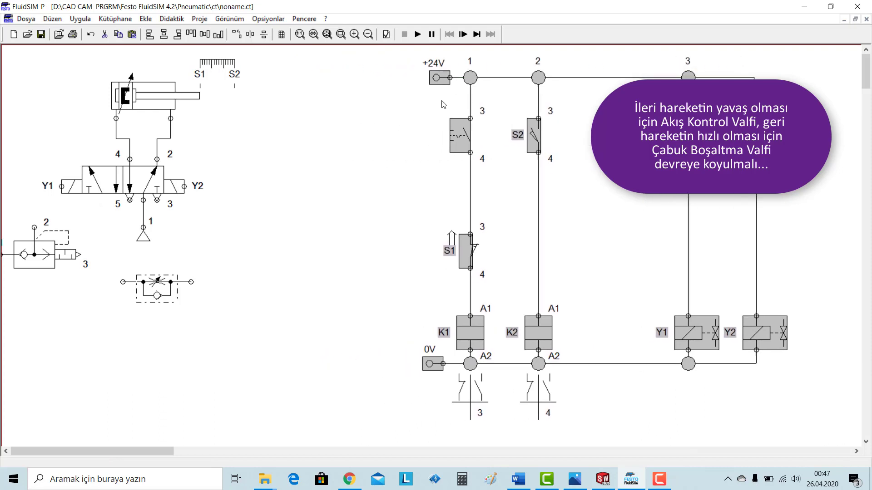
{"action": "left_click", "coordinate": [284, 194]}
{"action": "left_click_drag", "start_coordinate": [11, 46], "coordinate": [276, 361]}
{"action": "left_click_drag", "start_coordinate": [136, 182], "coordinate": [189, 214]}
Move the flow control valve to the right of the 5/2 valve and the quick exhaust valve to the left of the cylinder.
{"action": "left_click_drag", "start_coordinate": [222, 329], "coordinate": [318, 199]}
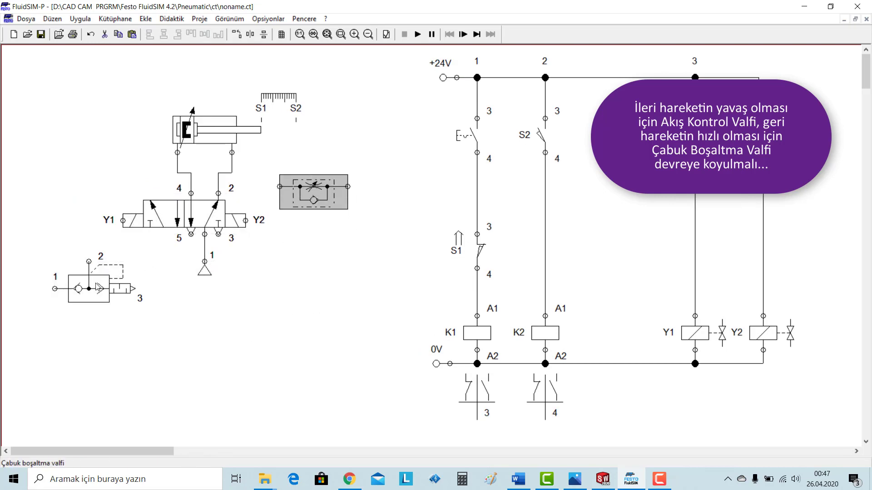
{"action": "left_click_drag", "start_coordinate": [89, 291], "coordinate": [68, 127]}
Move the 5/2 valve and its compressed air supply downward to make room beneath the cylinder.
{"action": "left_click_drag", "start_coordinate": [88, 173], "coordinate": [288, 320]}
{"action": "left_click_drag", "start_coordinate": [214, 222], "coordinate": [214, 255]}
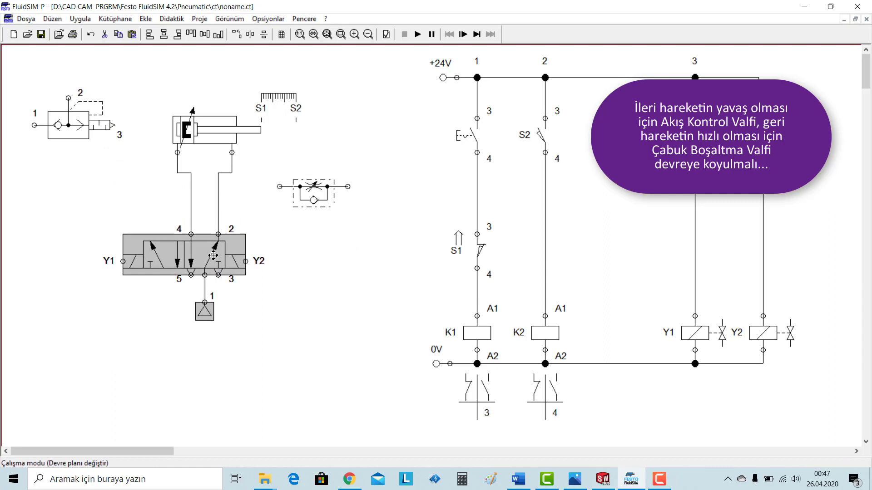
{"action": "left_click", "coordinate": [257, 194]}
Rotate the one-way flow control valve by 270° and place it just right of the line from valve port 2 to the cylinder.
{"action": "left_click", "coordinate": [308, 198]}
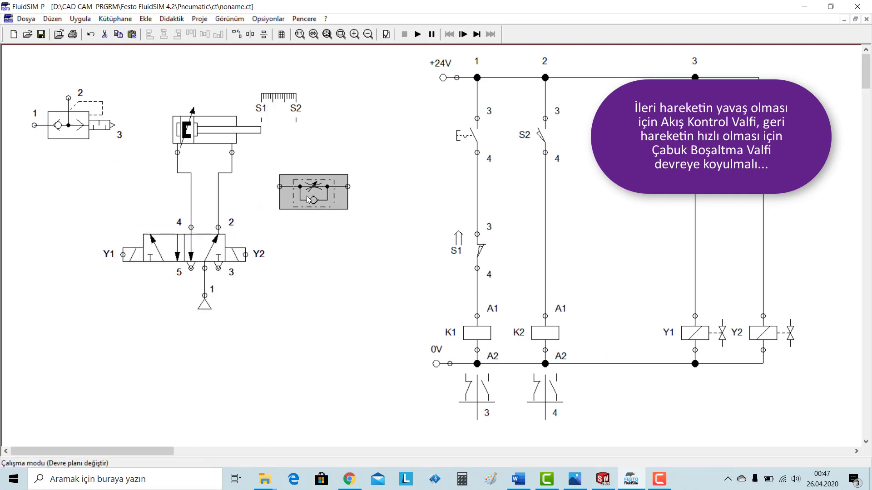
{"action": "right_click", "coordinate": [309, 198]}
{"action": "mouse_move", "coordinate": [384, 294]}
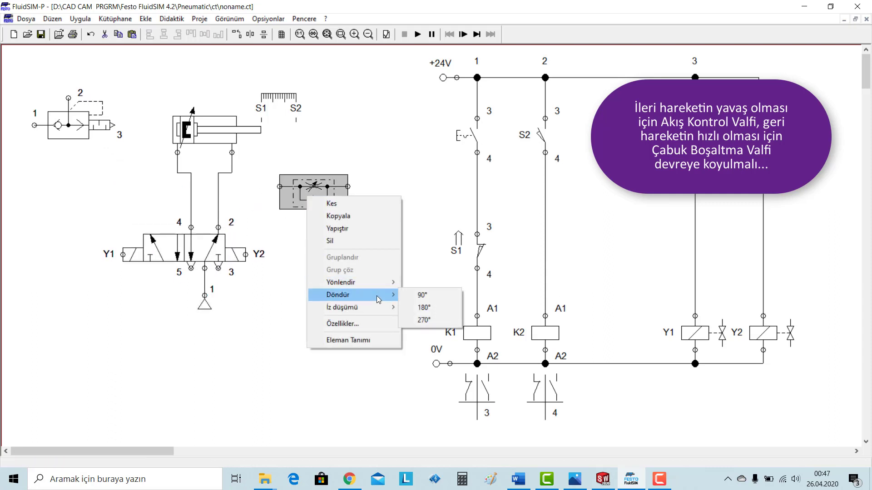
{"action": "left_click", "coordinate": [427, 320]}
{"action": "left_click_drag", "start_coordinate": [320, 188], "coordinate": [266, 189]}
{"action": "left_click", "coordinate": [291, 186]}
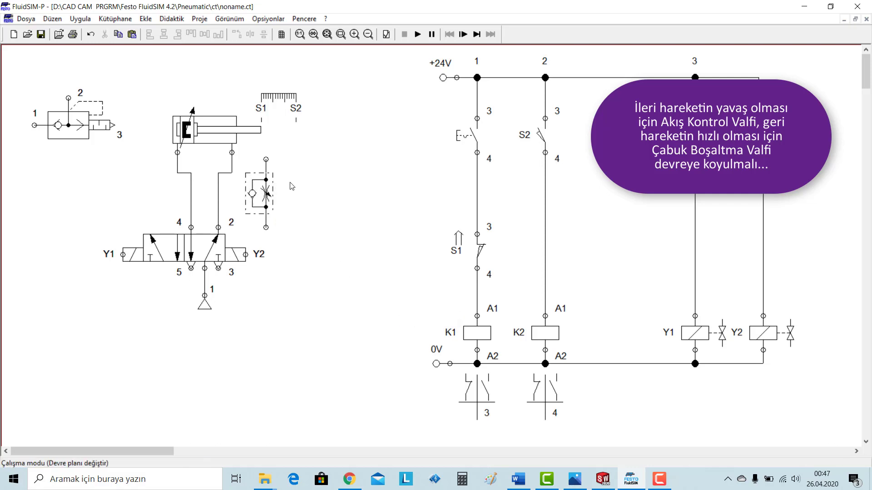
Delete the line between valve port 2 and the cylinder, and move the 5/2 valve with its air supply further down.
{"action": "left_click", "coordinate": [218, 183]}
{"action": "key", "text": "Delete"}
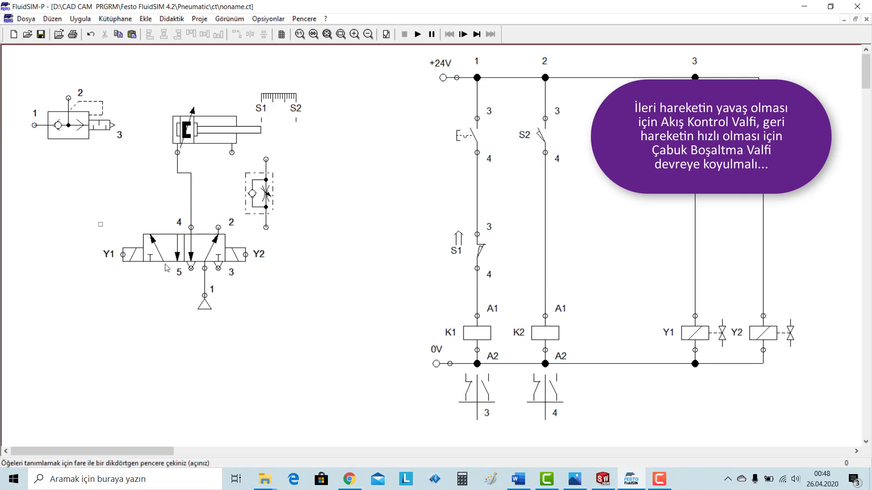
{"action": "left_click_drag", "start_coordinate": [98, 222], "coordinate": [275, 333]}
{"action": "left_click_drag", "start_coordinate": [233, 225], "coordinate": [232, 252]}
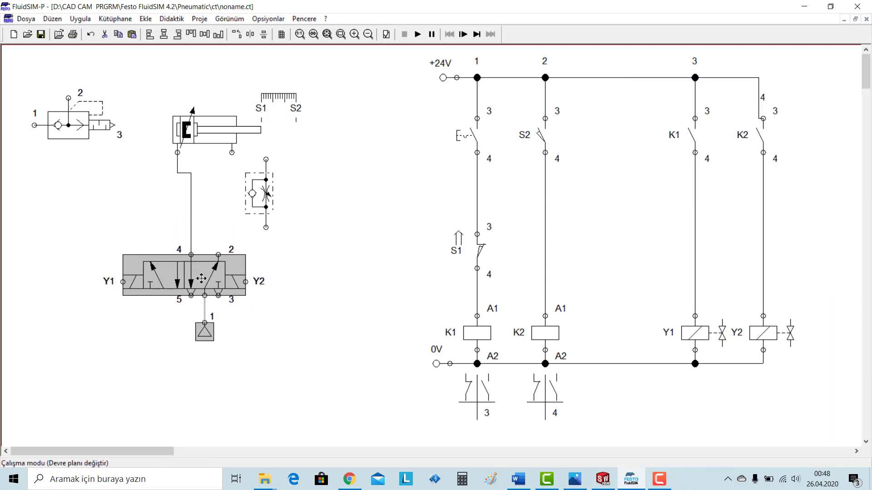
Place the one-way flow control valve beneath the cylinder's rod-side port and connect it between that port and valve port 2.
{"action": "left_click_drag", "start_coordinate": [247, 194], "coordinate": [213, 201]}
{"action": "left_click", "coordinate": [290, 195]}
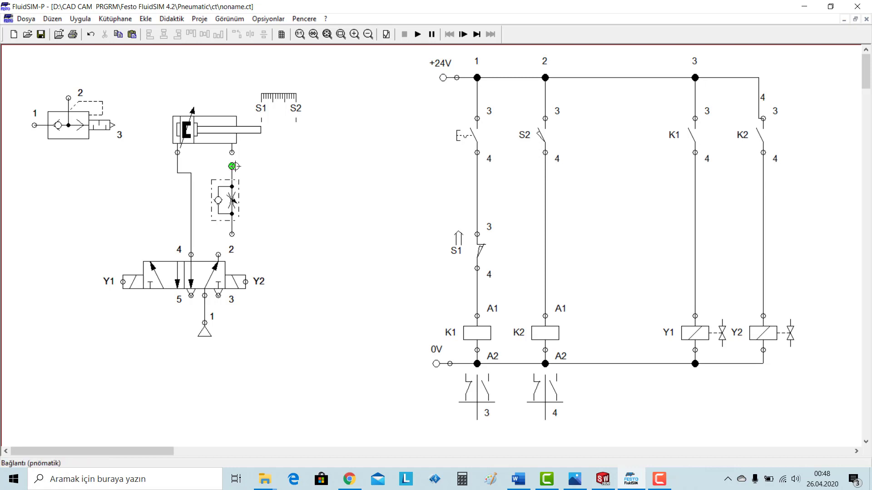
{"action": "left_click_drag", "start_coordinate": [234, 155], "coordinate": [231, 166]}
Set the one-way flow control valve's opening to 10% and show the opening value on the drawing.
{"action": "double_click", "coordinate": [225, 202]}
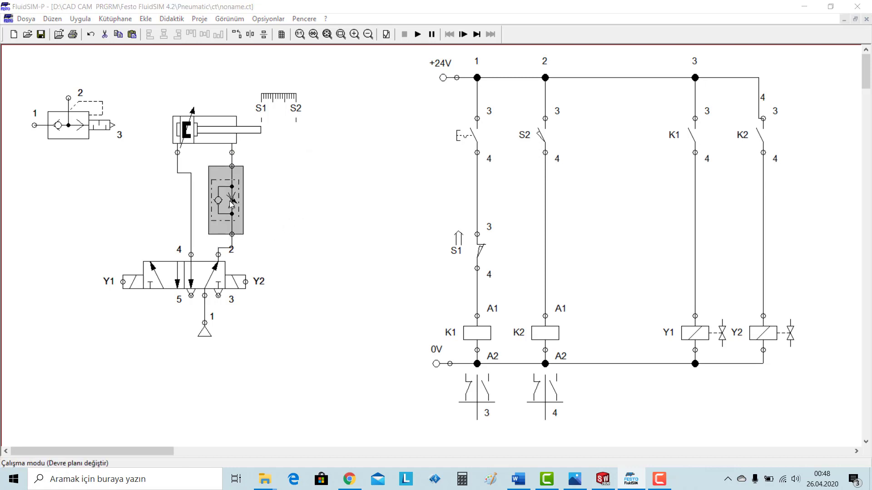
{"action": "type", "text": "10"}
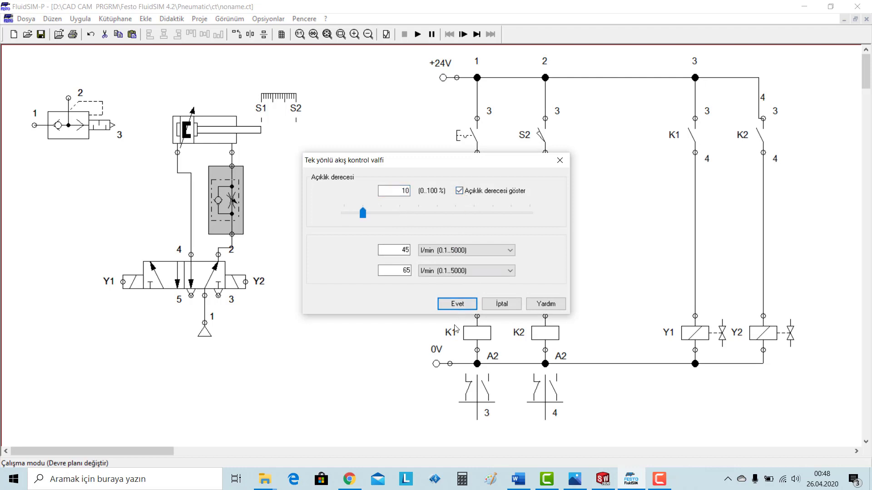
{"action": "left_click", "coordinate": [457, 304]}
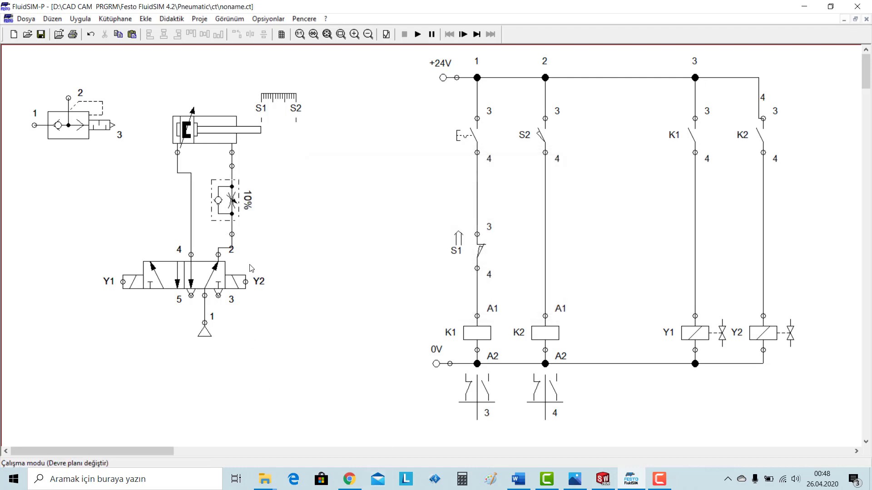
Simulate the circuit despite the unconnected ports, close the start switch to check the cylinder's throttled advance, and stop the simulation.
{"action": "left_click", "coordinate": [418, 34]}
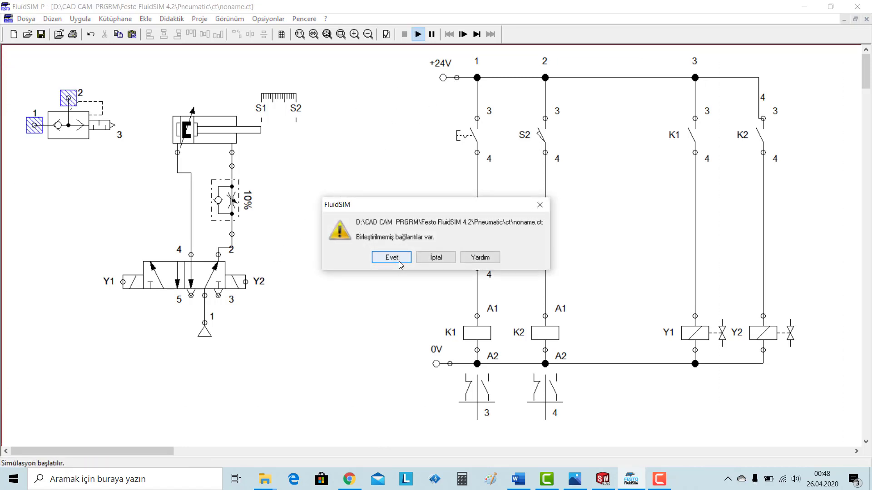
{"action": "left_click", "coordinate": [391, 257]}
{"action": "left_click", "coordinate": [394, 259]}
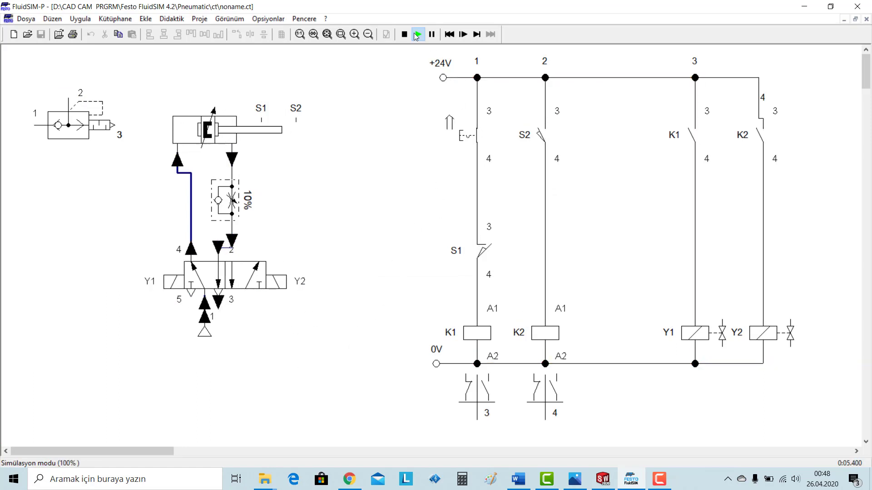
{"action": "left_click", "coordinate": [404, 34]}
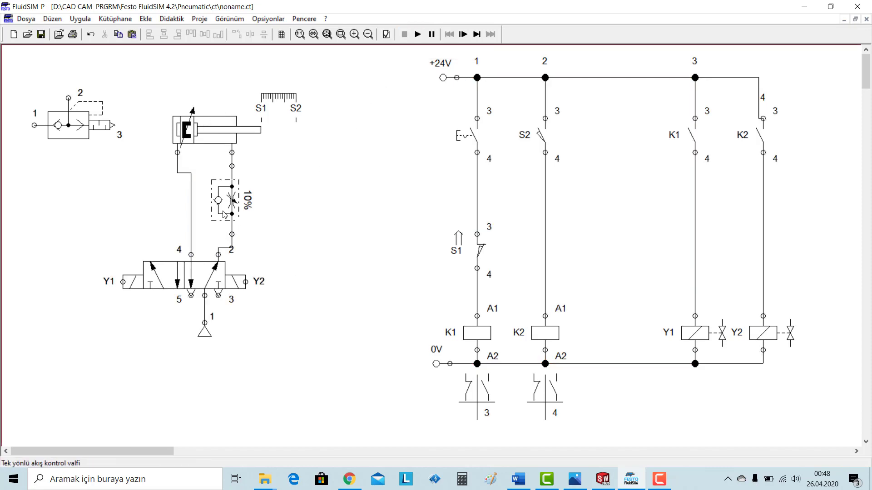
Replace the line from valve port 4 to the cylinder with the quick exhaust valve, connecting port 1 to the valve and port 2 to the cylinder.
{"action": "left_click", "coordinate": [190, 189]}
{"action": "key", "text": "Delete"}
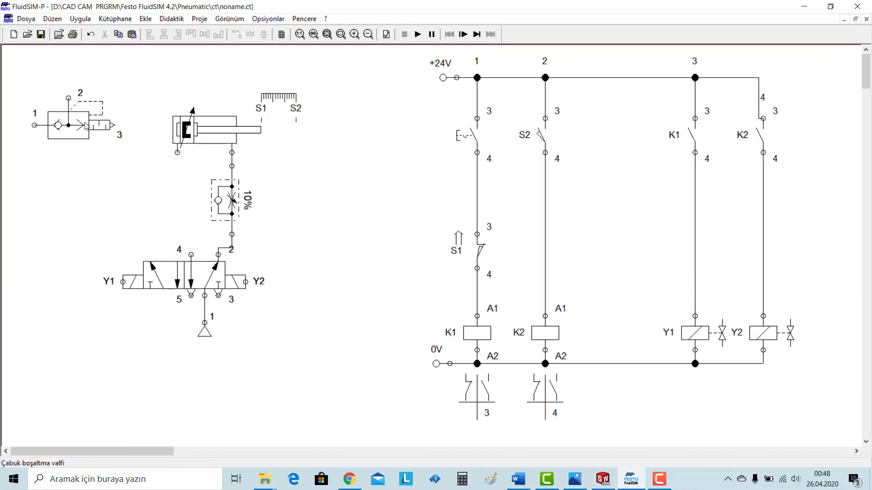
{"action": "left_click_drag", "start_coordinate": [86, 126], "coordinate": [166, 204]}
{"action": "left_click", "coordinate": [138, 176]}
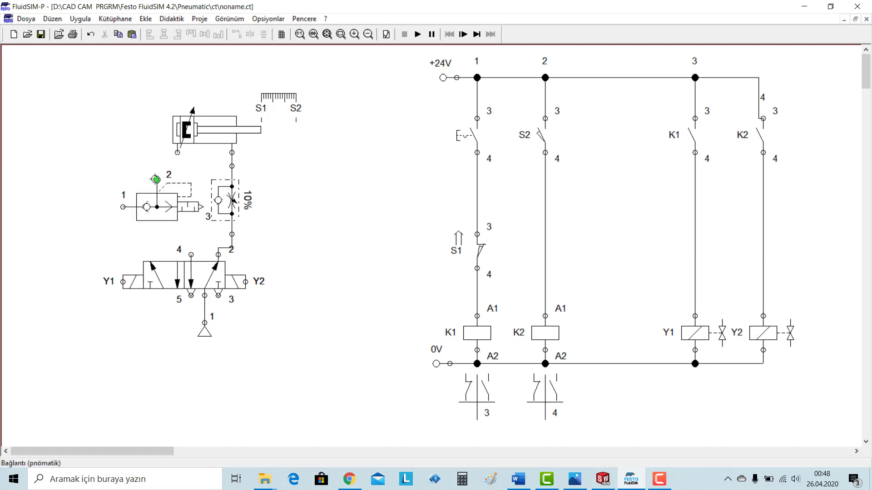
{"action": "left_click", "coordinate": [191, 255]}
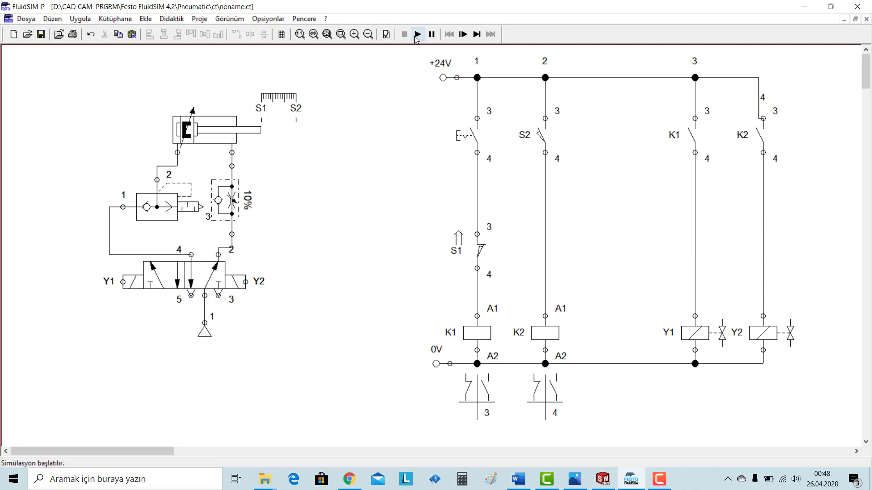
Simulate the circuit with the start switch closed to check slow advance and fast return, and stop the simulation.
{"action": "left_click", "coordinate": [417, 35]}
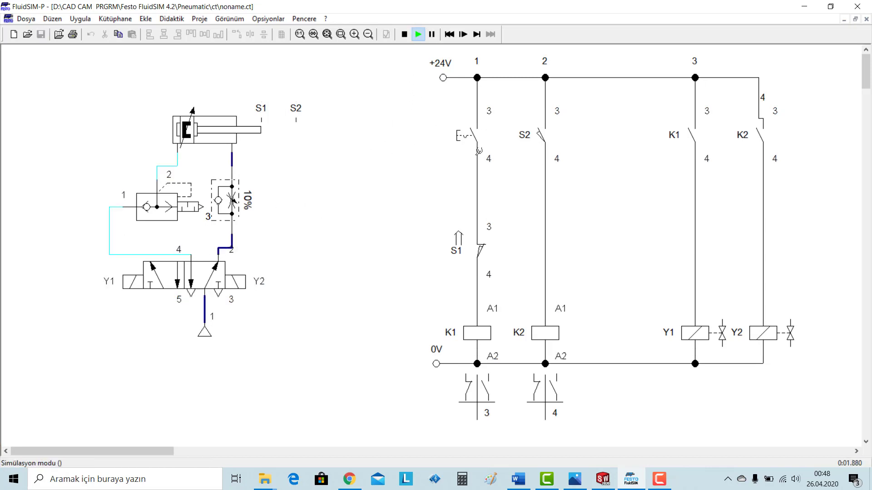
{"action": "left_click", "coordinate": [469, 128]}
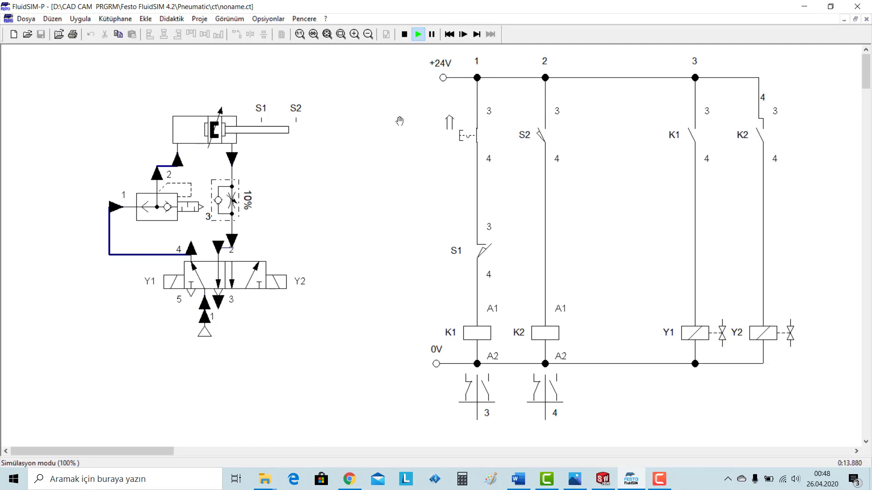
{"action": "left_click", "coordinate": [404, 34]}
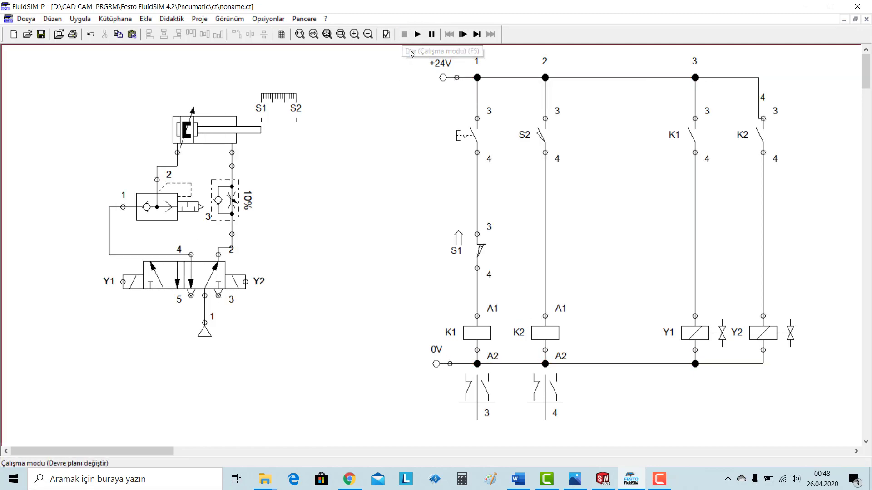
Switch to the Word task description and highlight the sentence requiring the circuit to run until the stop button is pressed.
{"action": "left_click", "coordinate": [518, 479]}
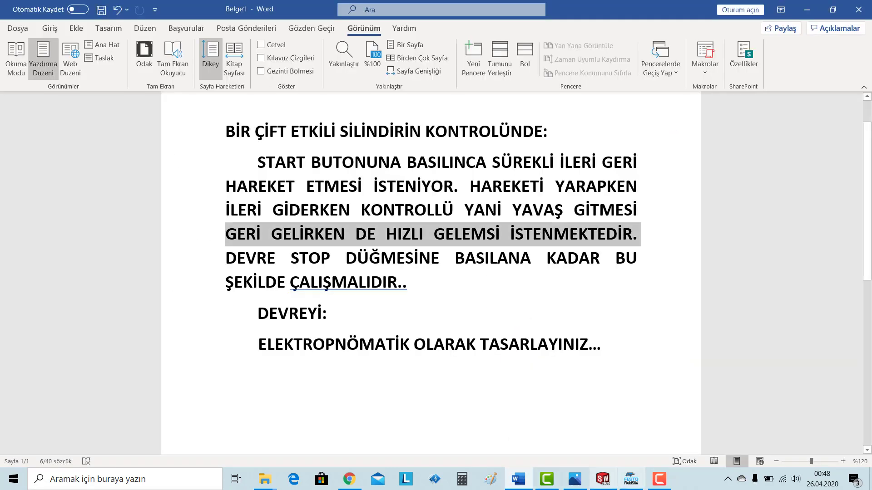
{"action": "left_click", "coordinate": [409, 284]}
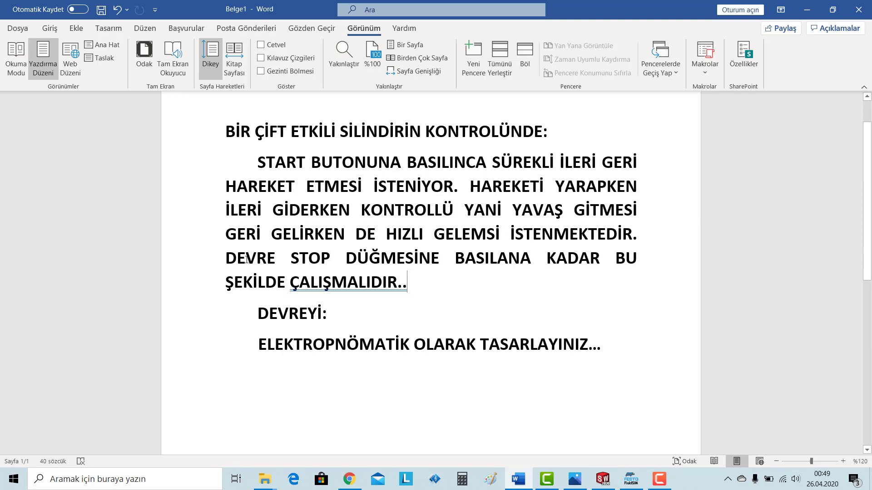
{"action": "left_click_drag", "start_coordinate": [245, 260], "coordinate": [543, 284]}
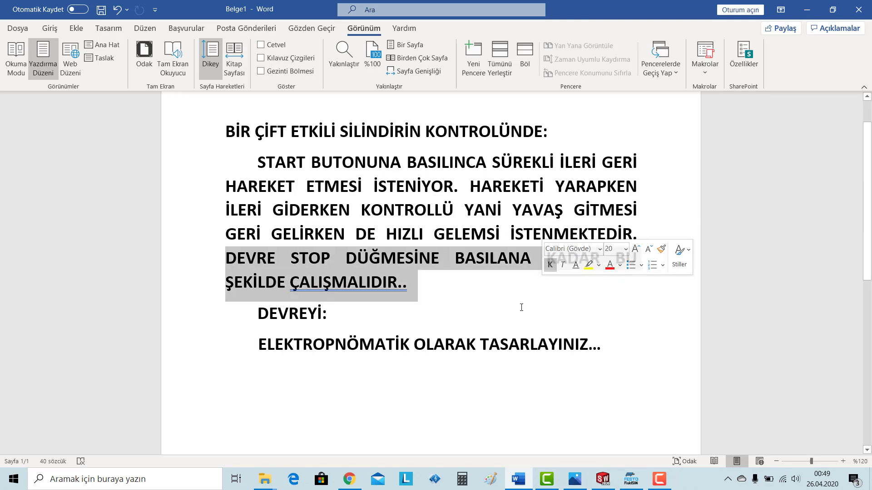
Return to FluidSIM and move the +24V and 0V supply terminals further left of the first current path.
{"action": "left_click", "coordinate": [630, 481]}
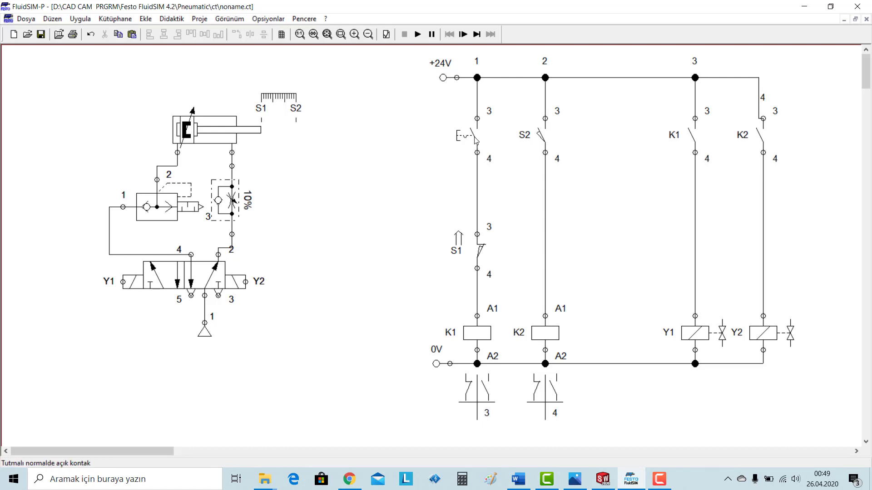
{"action": "left_click_drag", "start_coordinate": [447, 81], "coordinate": [406, 81]}
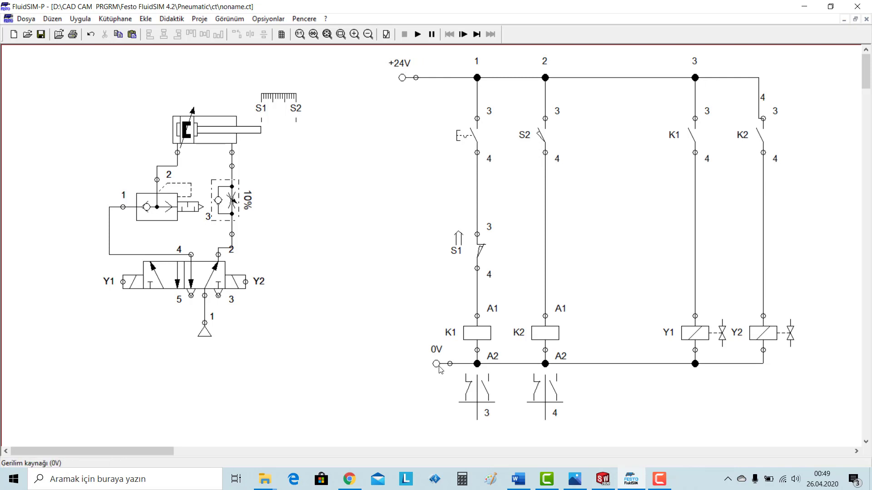
{"action": "left_click_drag", "start_coordinate": [439, 369], "coordinate": [405, 368]}
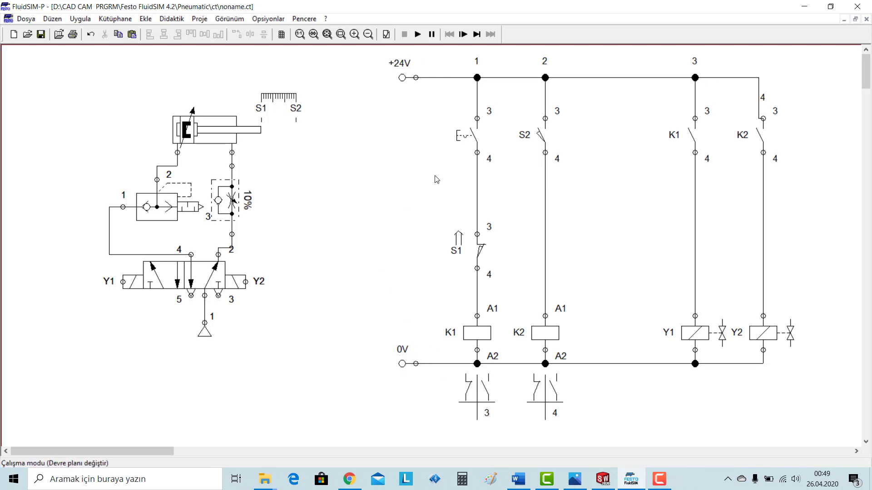
Add a detented normally closed manual switch from the component library to the empty area between the two circuits, and maximize the drawing.
{"action": "left_click", "coordinate": [855, 19]}
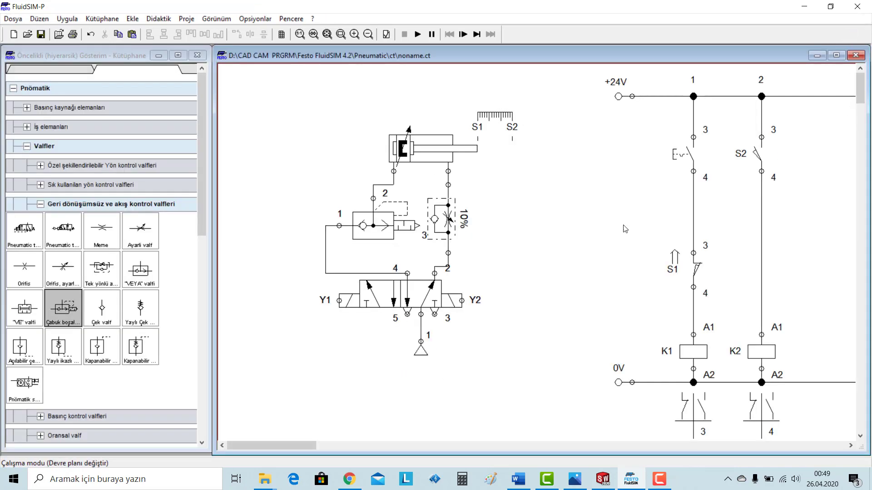
{"action": "left_click", "coordinate": [42, 205]}
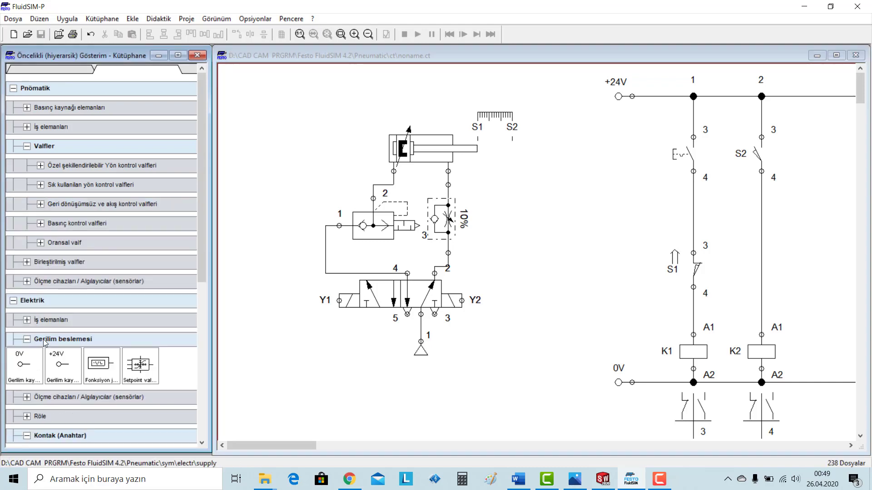
{"action": "left_click", "coordinate": [27, 339]}
{"action": "left_click_drag", "start_coordinate": [204, 266], "coordinate": [183, 352]}
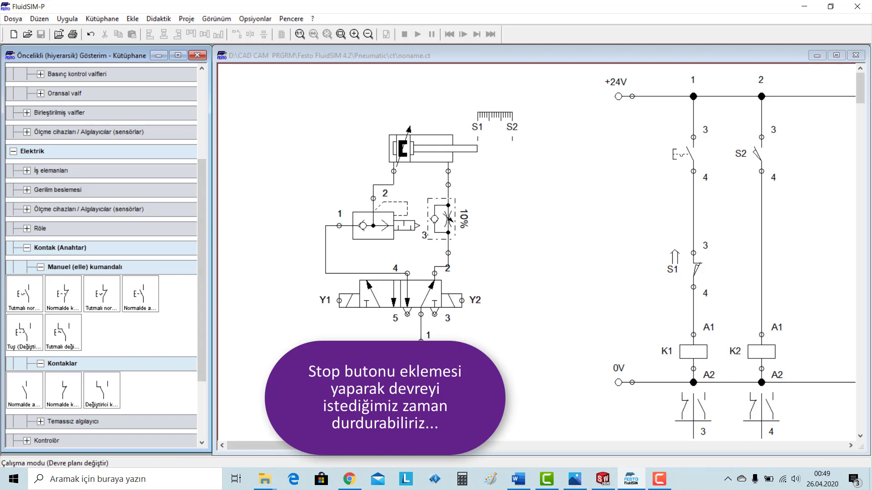
{"action": "left_click_drag", "start_coordinate": [393, 289], "coordinate": [564, 244]}
{"action": "left_click", "coordinate": [837, 55]}
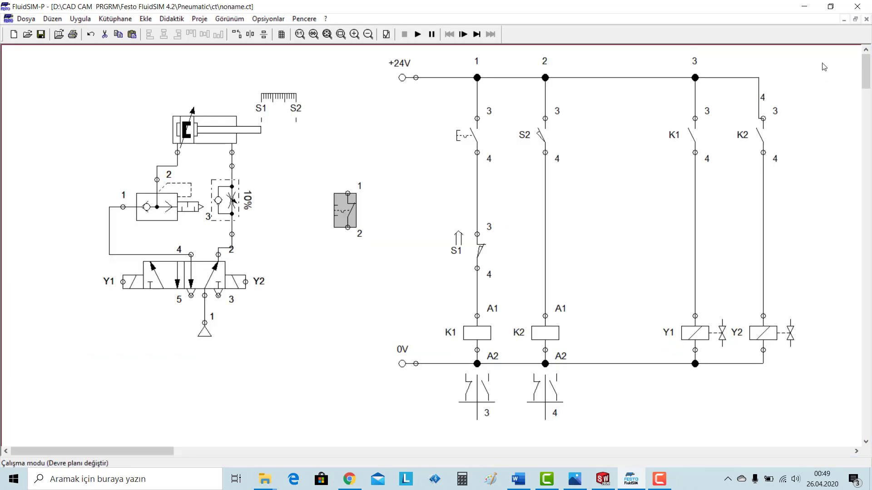
Replace the line between the start switch and S1 with the detented normally closed switch, wiring it in series.
{"action": "left_click", "coordinate": [368, 294]}
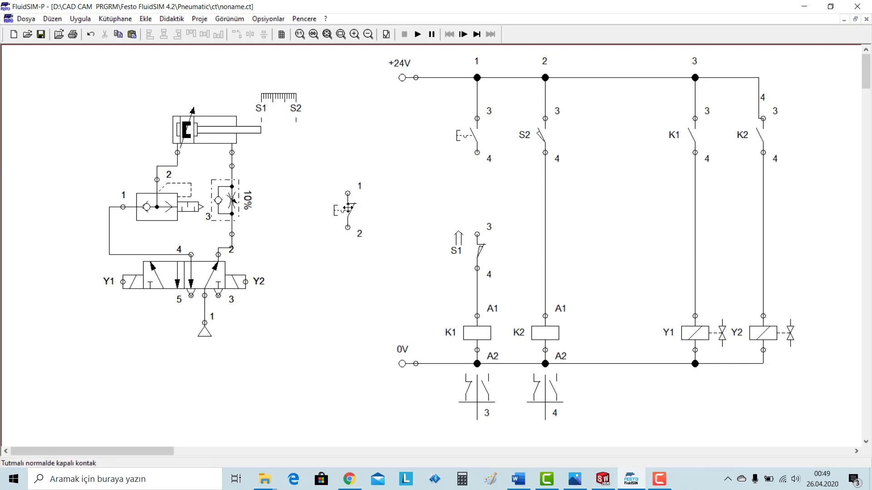
{"action": "left_click_drag", "start_coordinate": [350, 201], "coordinate": [475, 184]}
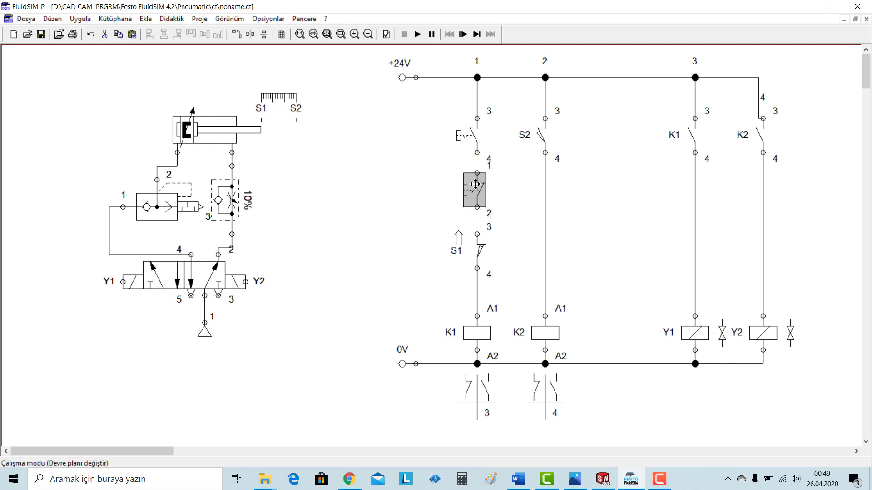
{"action": "left_click", "coordinate": [495, 181]}
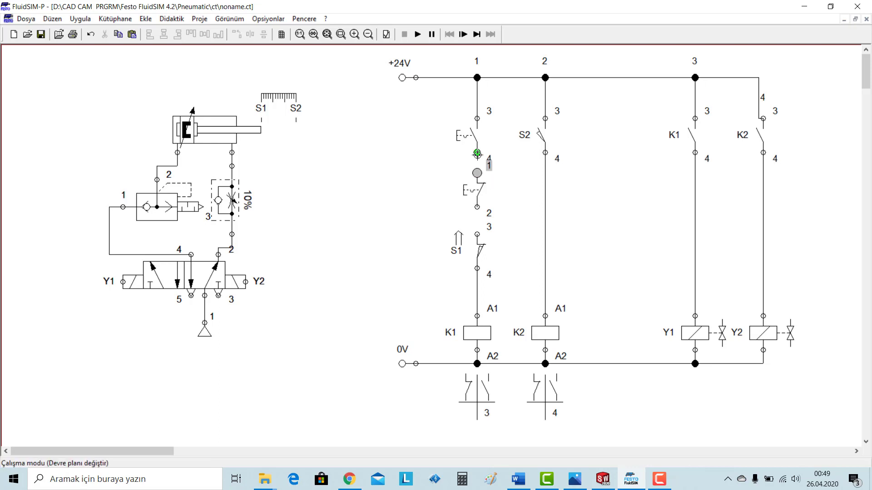
{"action": "left_click_drag", "start_coordinate": [476, 207], "coordinate": [476, 235]}
Simulate the circuit, operate the start and stop switches to check that cycling can be interrupted, and end the simulation.
{"action": "left_click", "coordinate": [418, 35]}
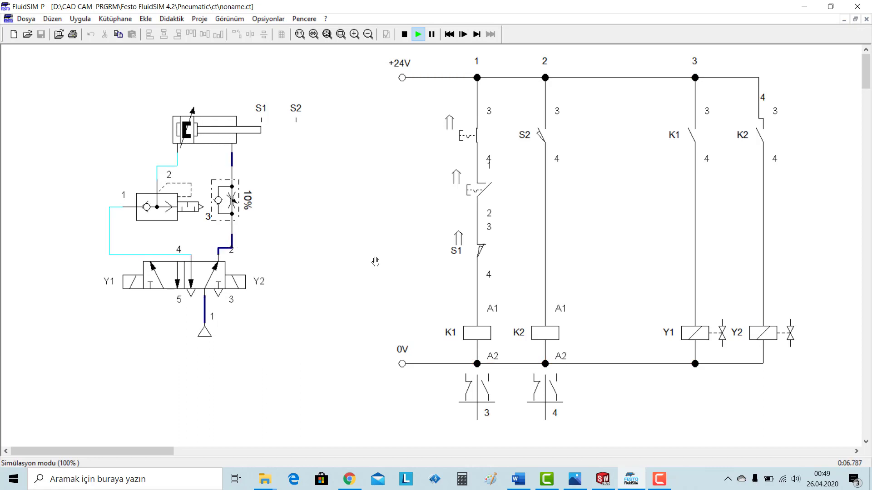
{"action": "left_click", "coordinate": [404, 34]}
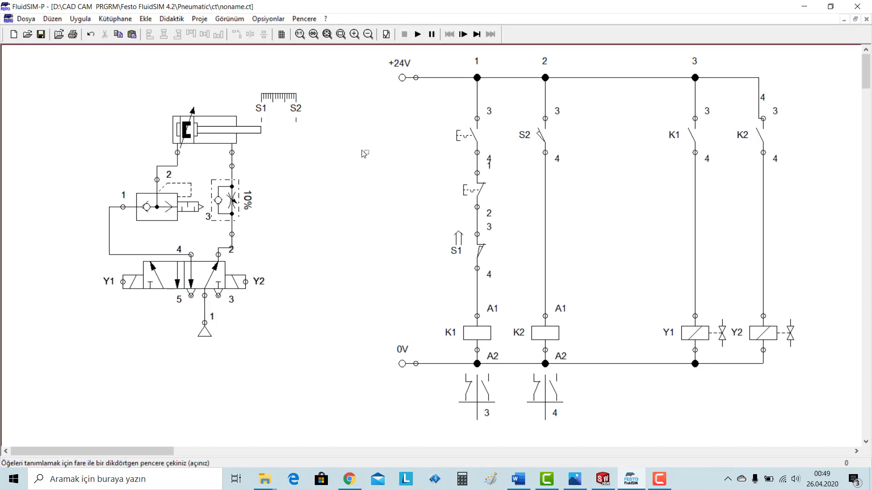
Insert a text label reading START beside the normally open start switch in current path 1.
{"action": "left_click", "coordinate": [145, 18]}
{"action": "mouse_move", "coordinate": [192, 112]}
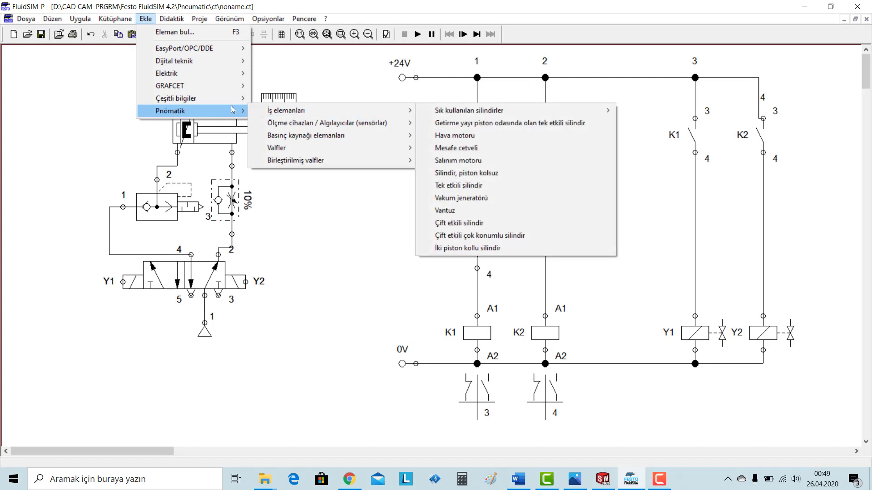
{"action": "mouse_move", "coordinate": [243, 99]}
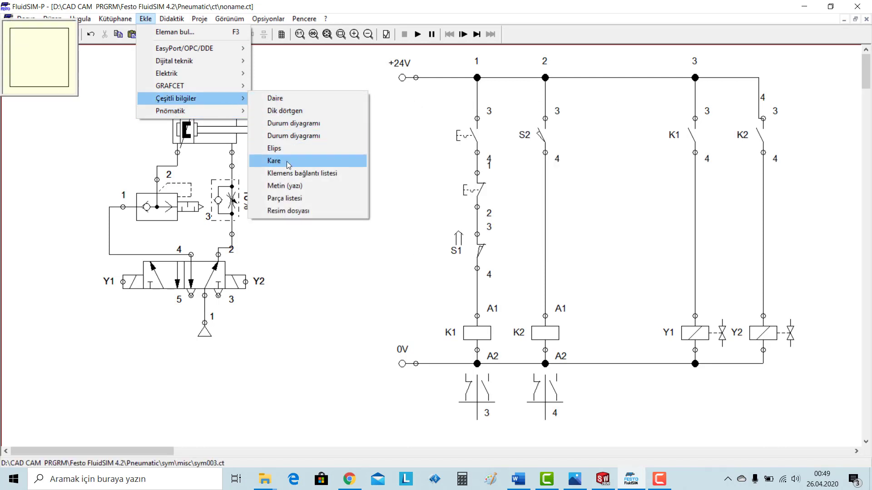
{"action": "left_click", "coordinate": [359, 186]}
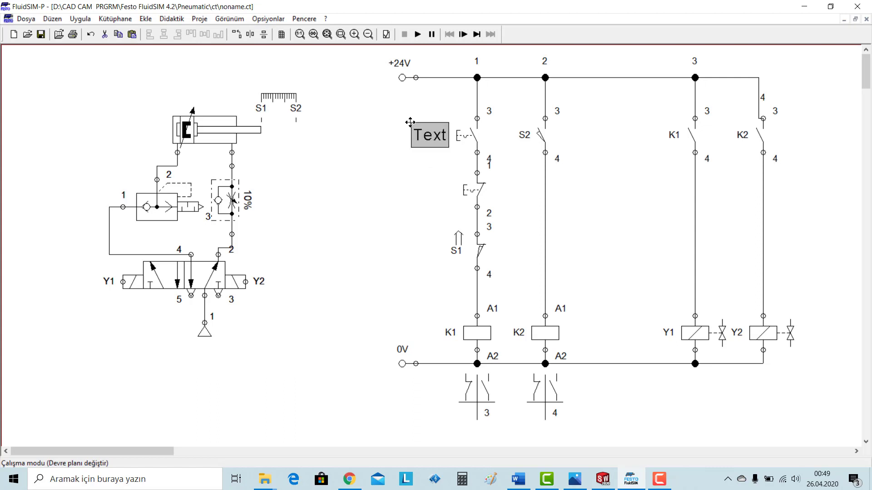
{"action": "left_click", "coordinate": [434, 122]}
{"action": "double_click", "coordinate": [433, 142]}
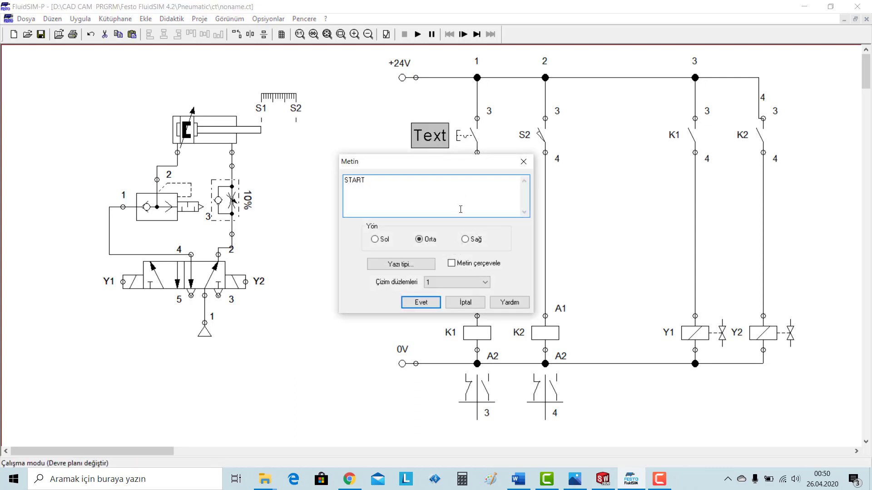
{"action": "left_click", "coordinate": [427, 302]}
{"action": "left_click", "coordinate": [433, 139]}
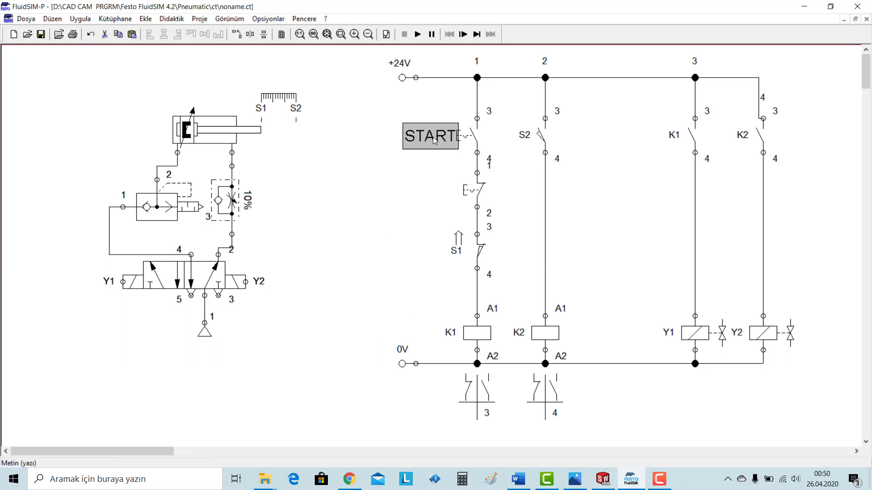
Duplicate the START label, place the copy beside the normally closed switch in current path 1, and change its text to STOP.
{"action": "key", "text": "ctrl+c"}
{"action": "left_click", "coordinate": [383, 189]}
{"action": "key", "text": "ctrl+v"}
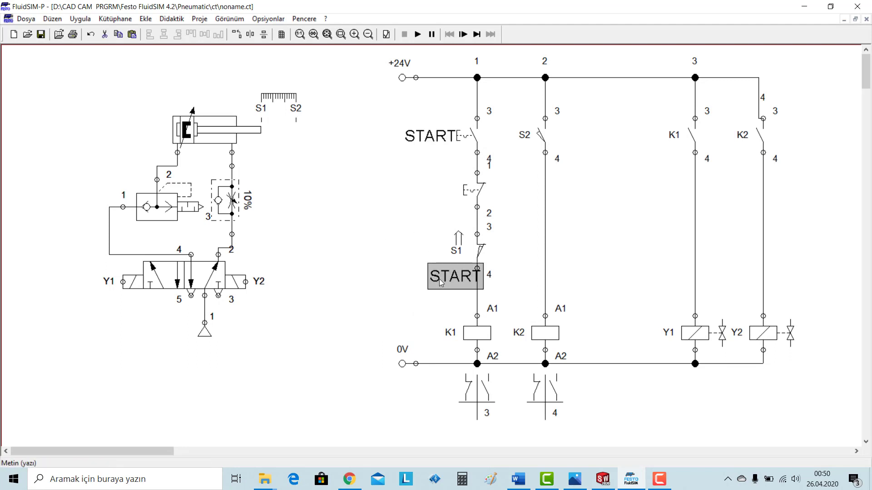
{"action": "left_click_drag", "start_coordinate": [439, 279], "coordinate": [433, 201]}
{"action": "double_click", "coordinate": [433, 200]}
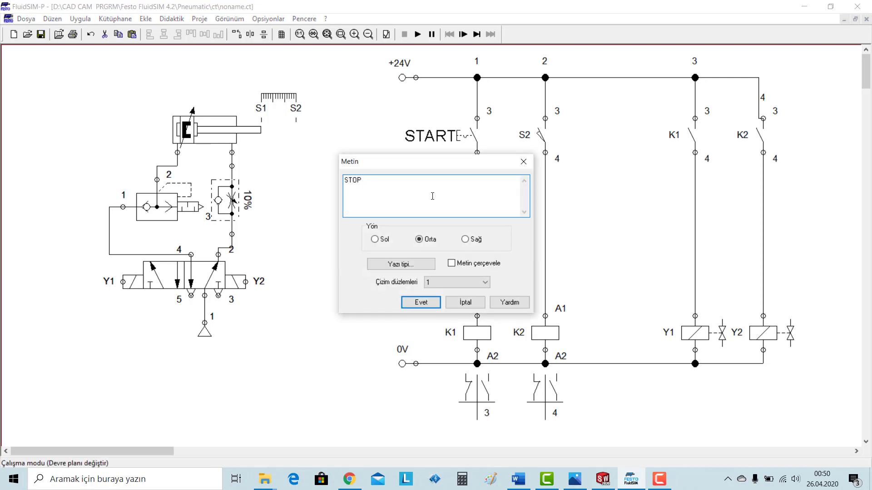
{"action": "type", "text": "STOP"}
{"action": "left_click", "coordinate": [429, 305]}
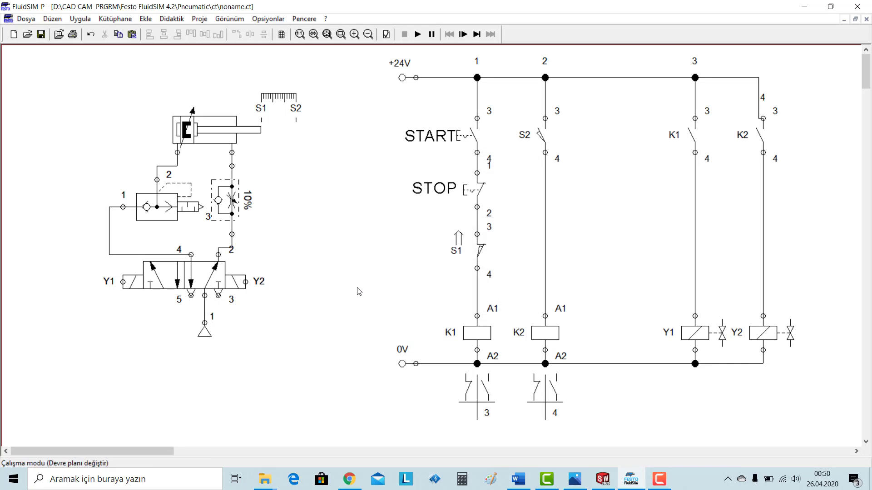
{"action": "left_click_drag", "start_coordinate": [438, 187], "coordinate": [436, 185]}
Move the entire electrical circuit, including its START and STOP labels, closer to the pneumatic circuit.
{"action": "left_click_drag", "start_coordinate": [338, 64], "coordinate": [852, 449]}
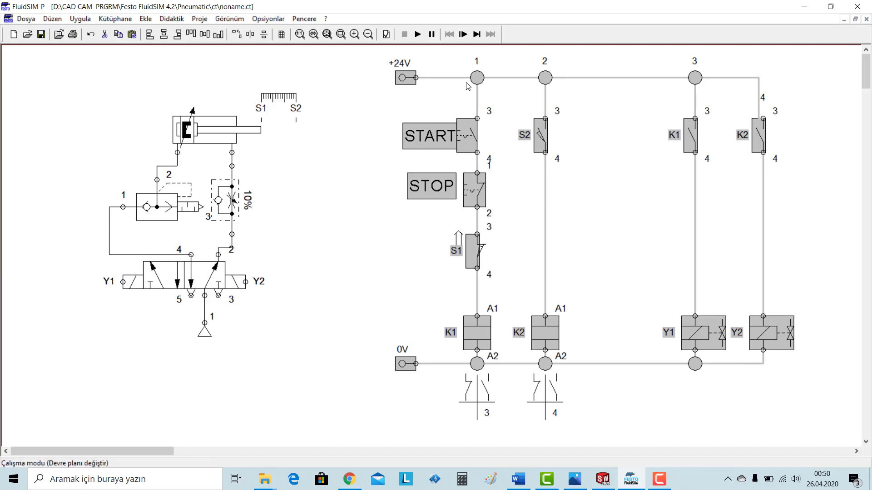
{"action": "left_click_drag", "start_coordinate": [477, 78], "coordinate": [377, 66]}
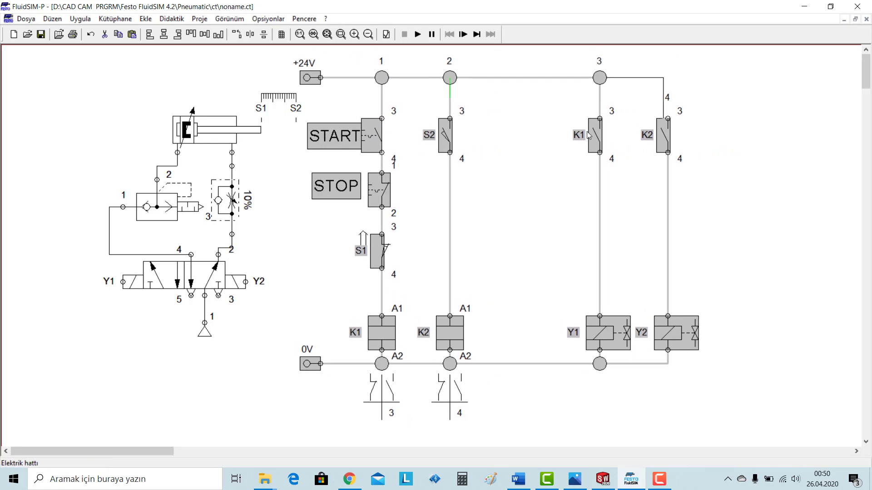
{"action": "left_click", "coordinate": [808, 247]}
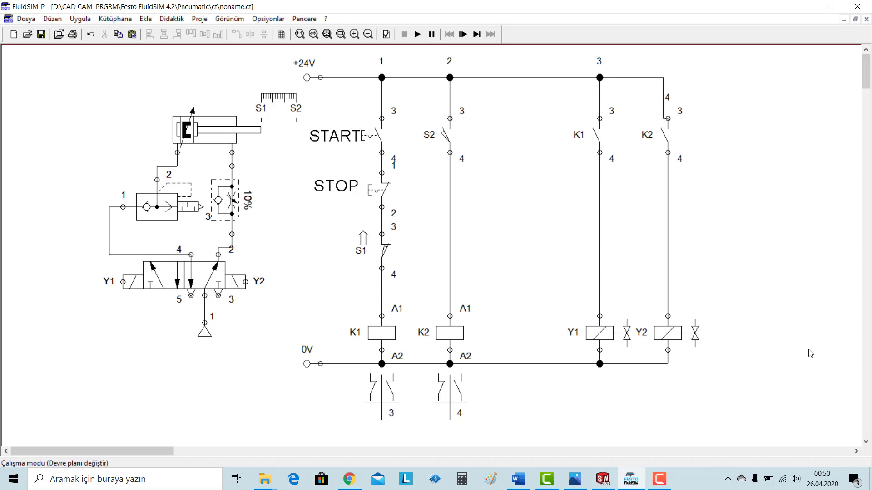
{"action": "left_click", "coordinate": [659, 479]}
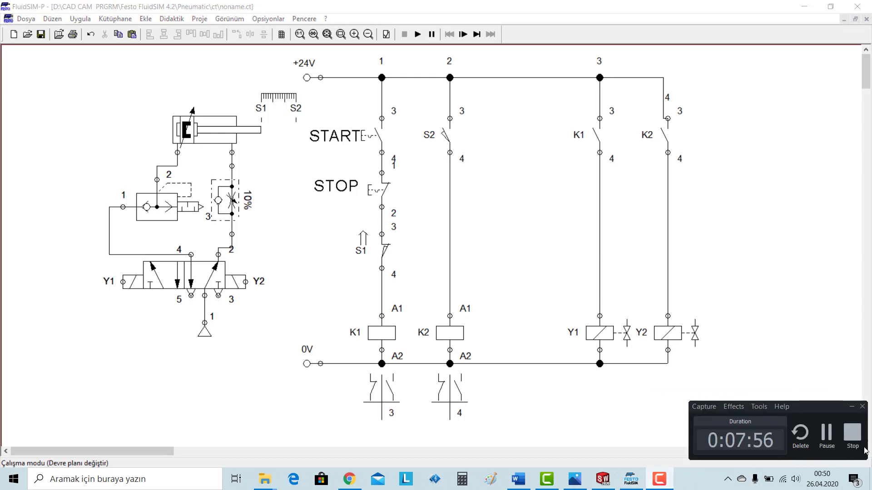